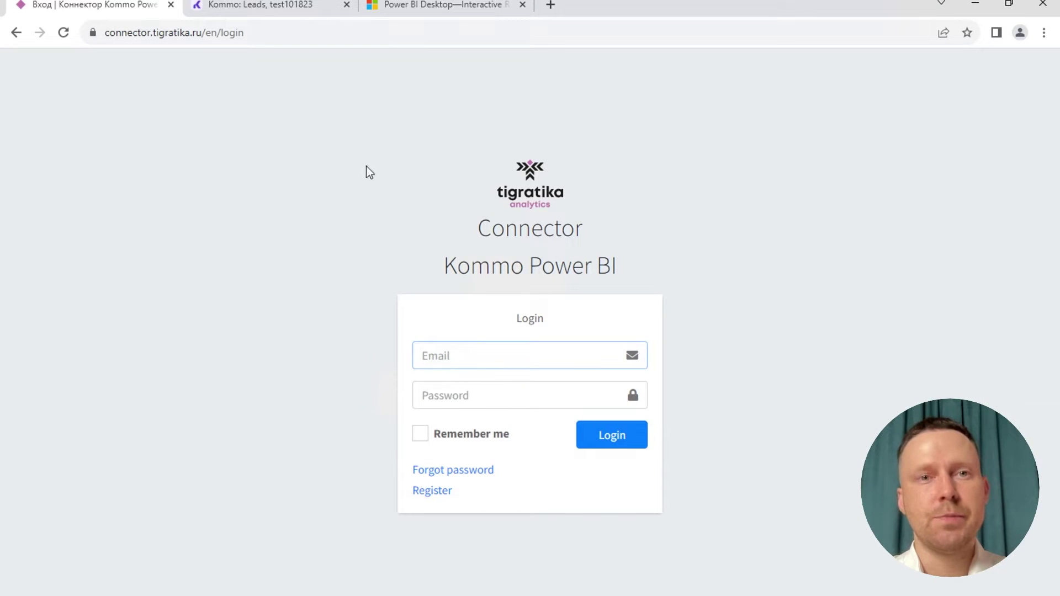
Review the connector login page and the Power BI Desktop page with its free download option.
left_click(262, 33)
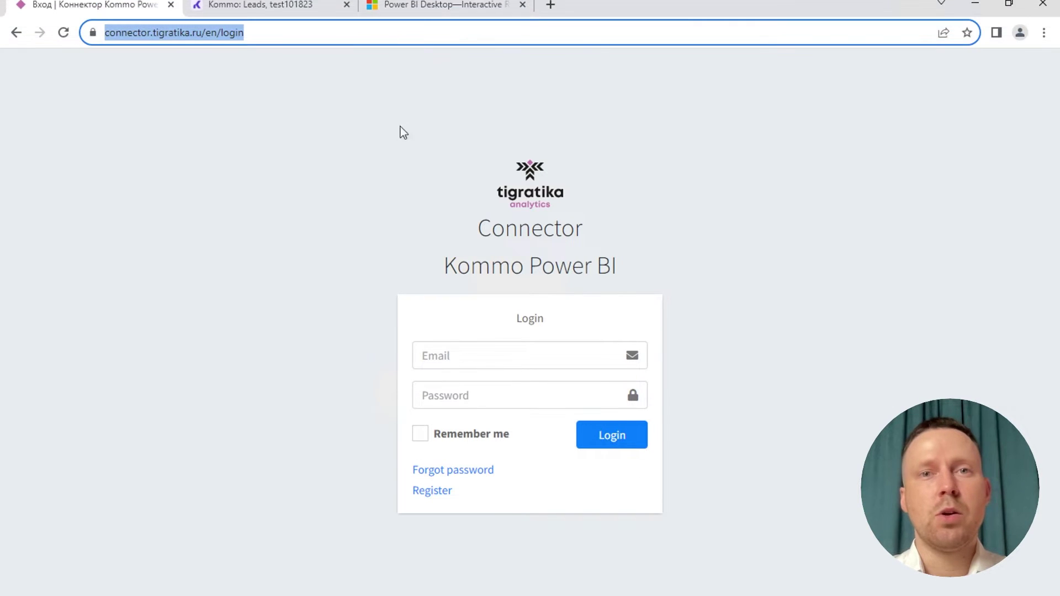
left_click(420, 8)
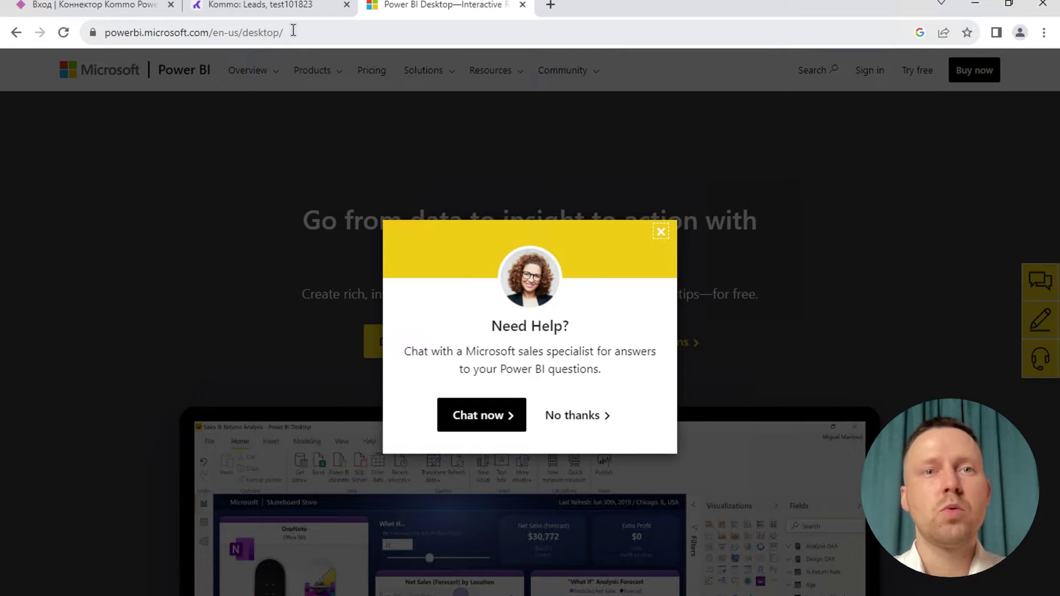
left_click(251, 30)
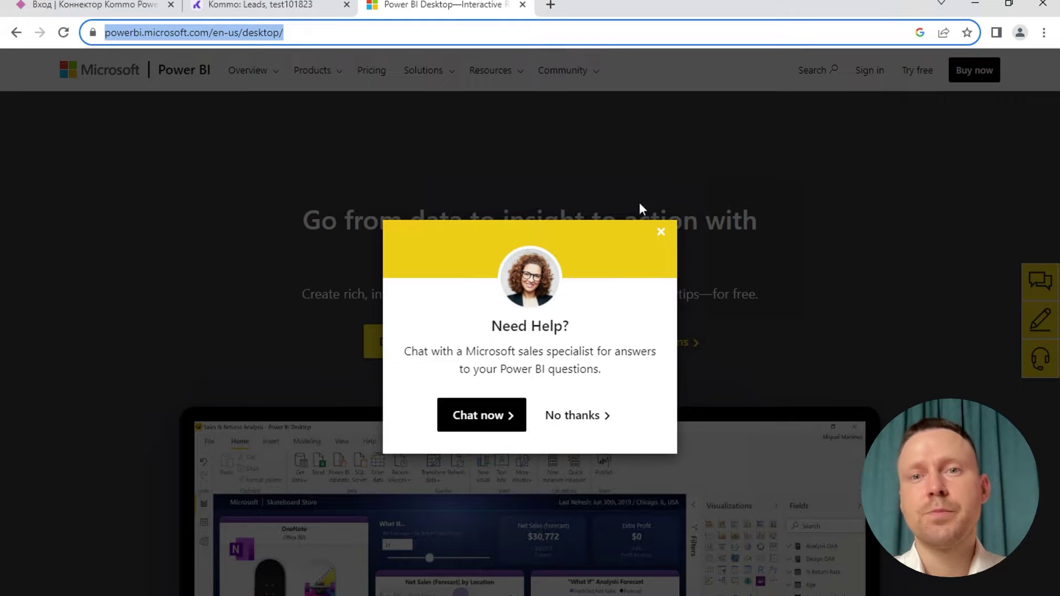
left_click(661, 235)
left_click(309, 72)
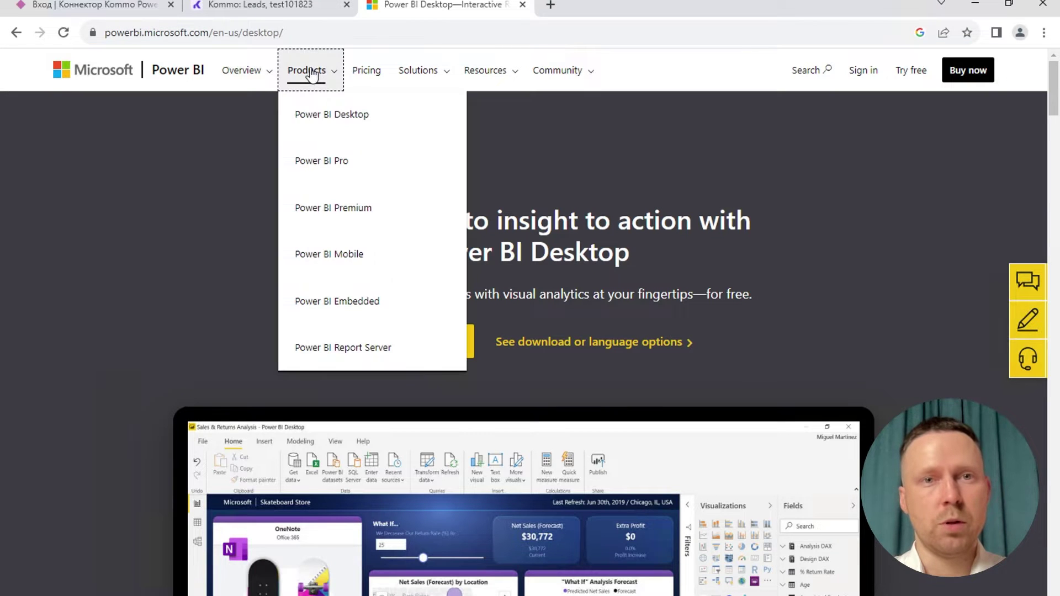
left_click(192, 159)
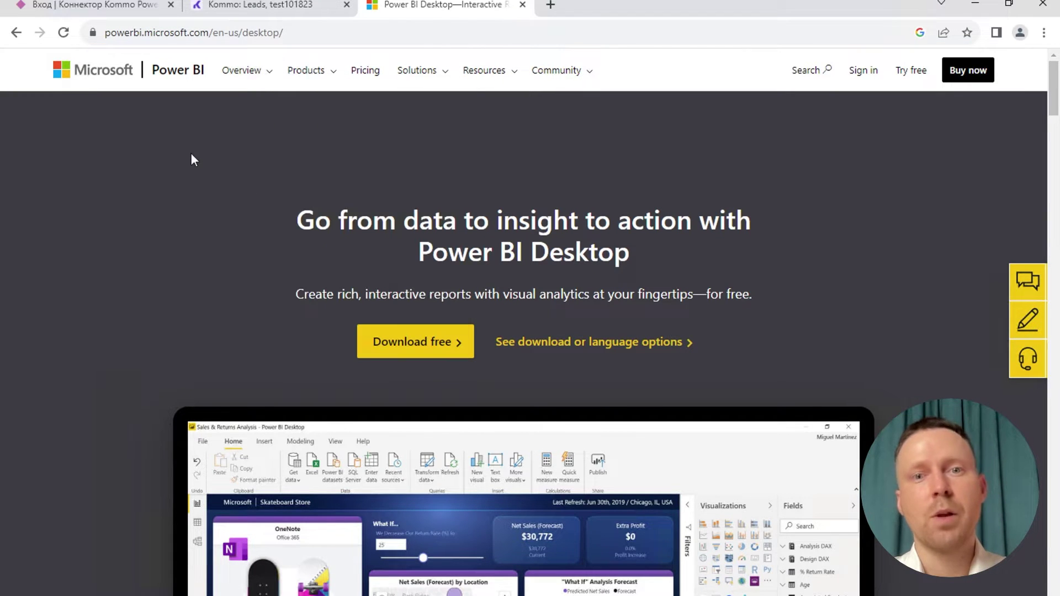
left_click(408, 334)
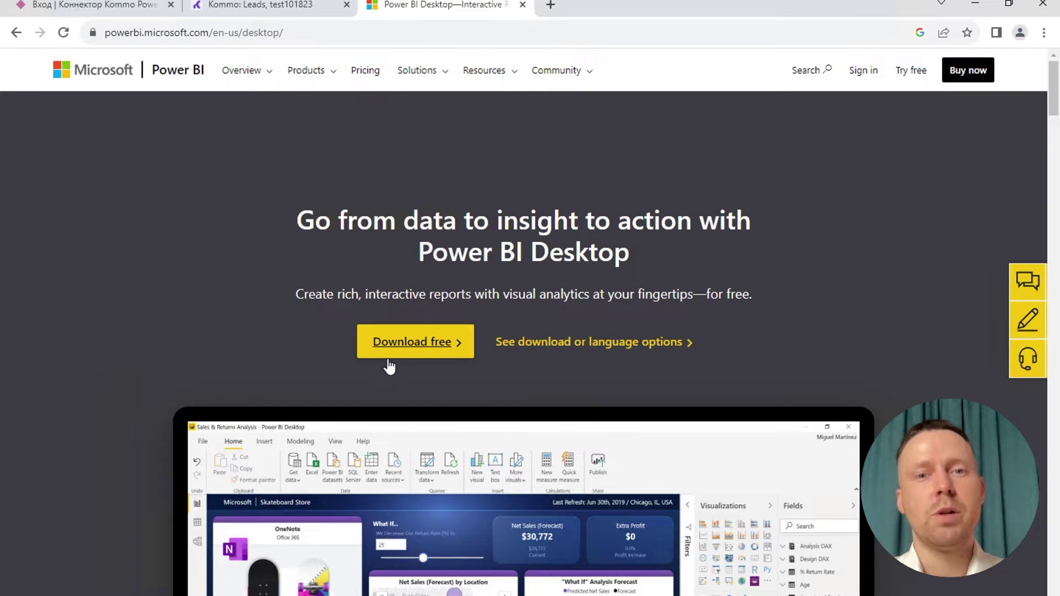
Switch to the Kommo leads page, save the login credentials in the browser and dismiss the notification request.
left_click(243, 6)
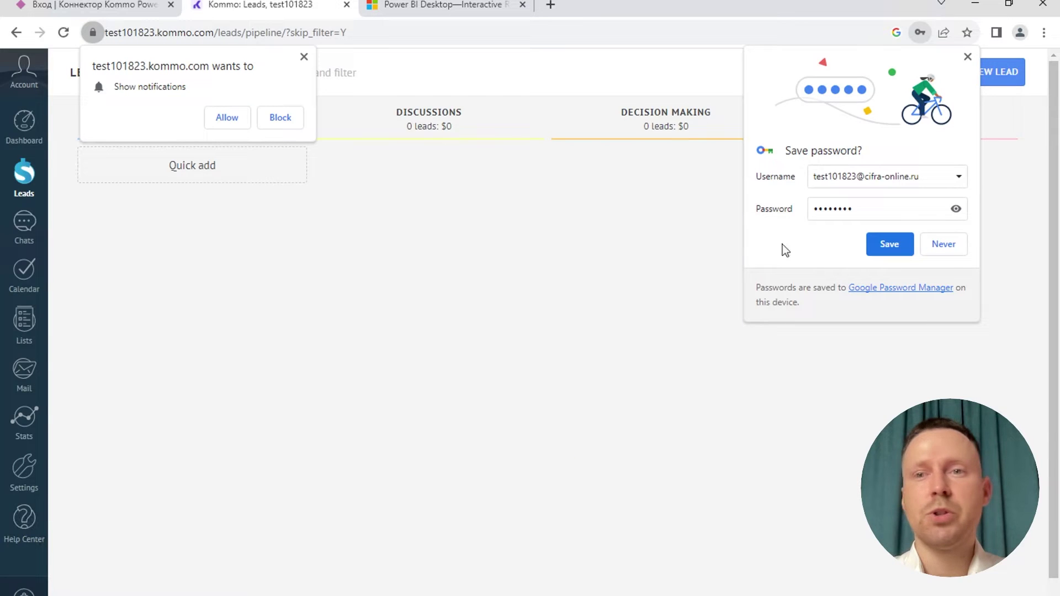
left_click(891, 246)
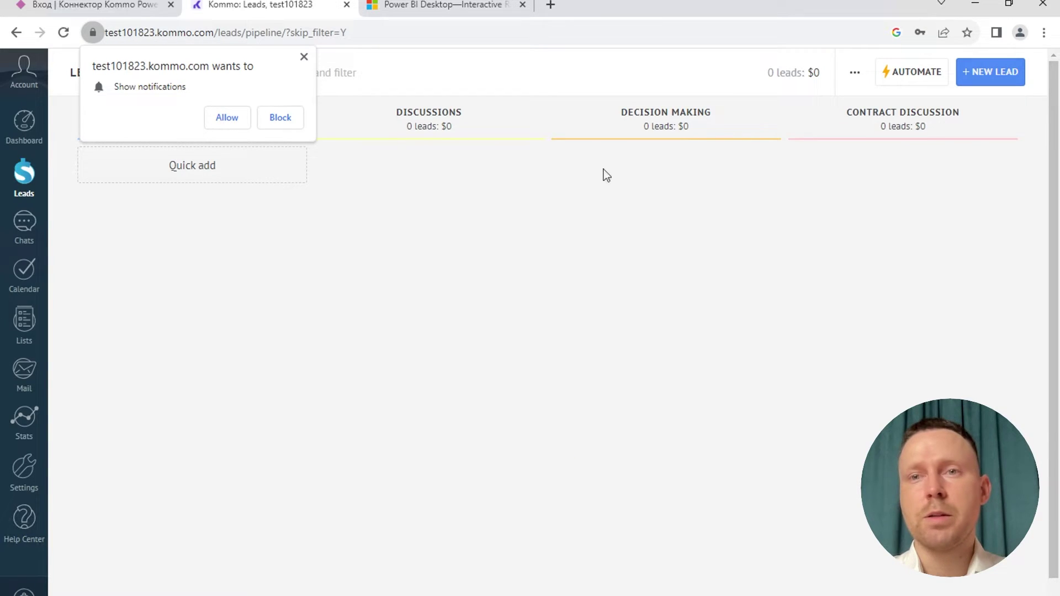
left_click(303, 58)
Start a new lead named "First lead" and add a contact named "First contact".
left_click(988, 80)
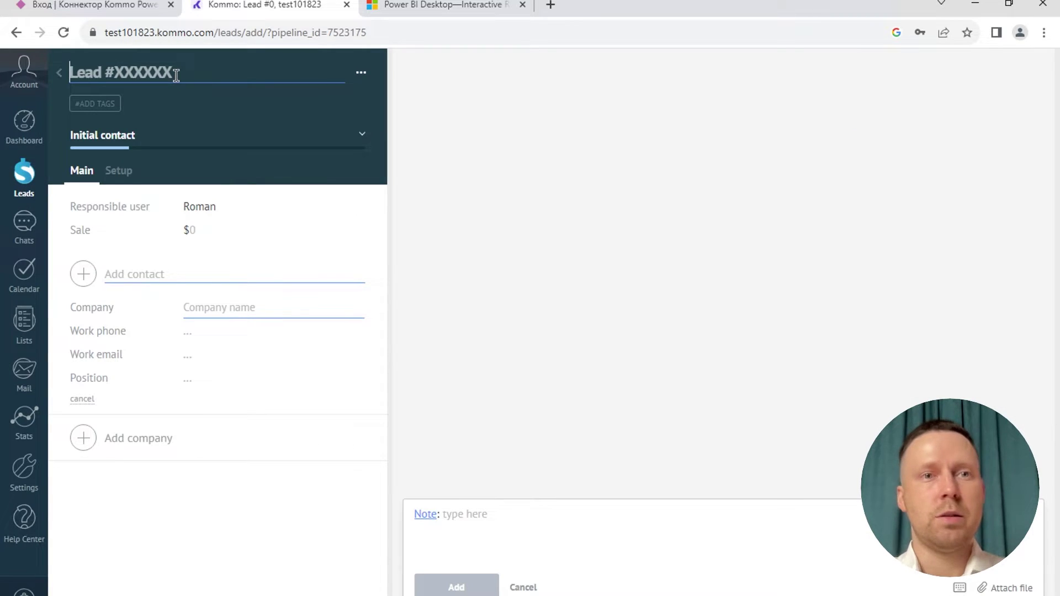
left_click(176, 75)
type("First lead")
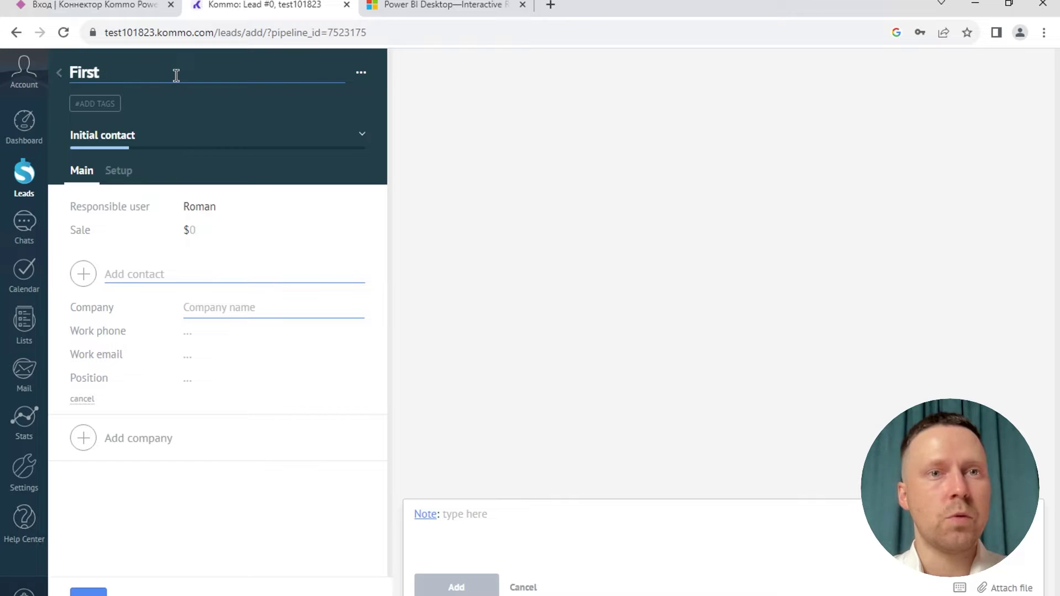
left_click(166, 273)
type("First contact")
Add the note "first note" to the lead.
left_click(462, 519)
type("dfvdf")
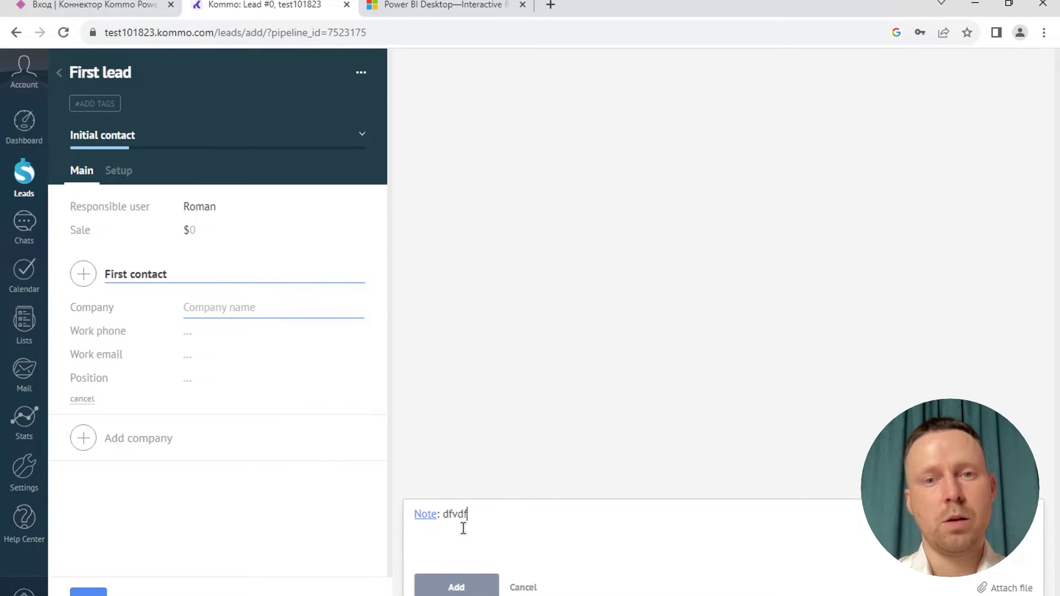
key("BackSpace")
key("BackSpace")
key("BackSpace")
key("BackSpace")
key("BackSpace")
type("fir")
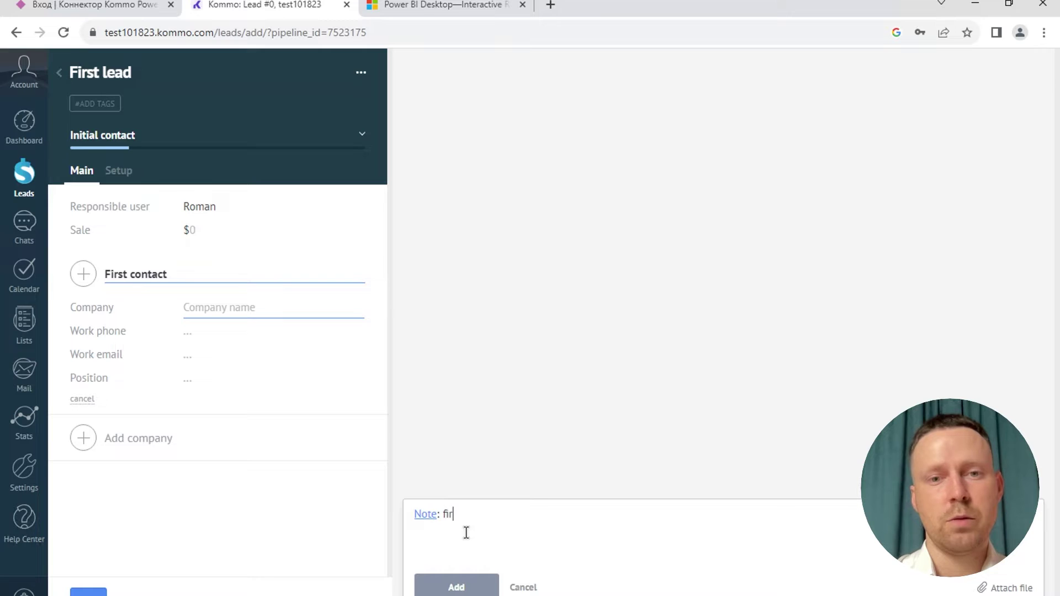
type("st note")
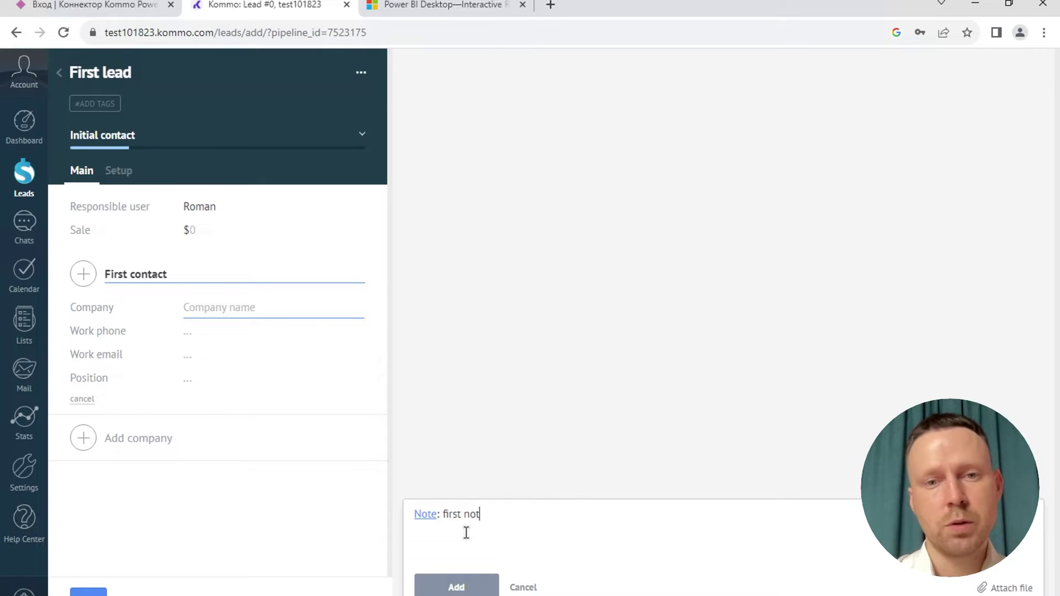
left_click(474, 588)
Save the new lead and move it from Initial contact to the Discussions stage.
left_click(88, 590)
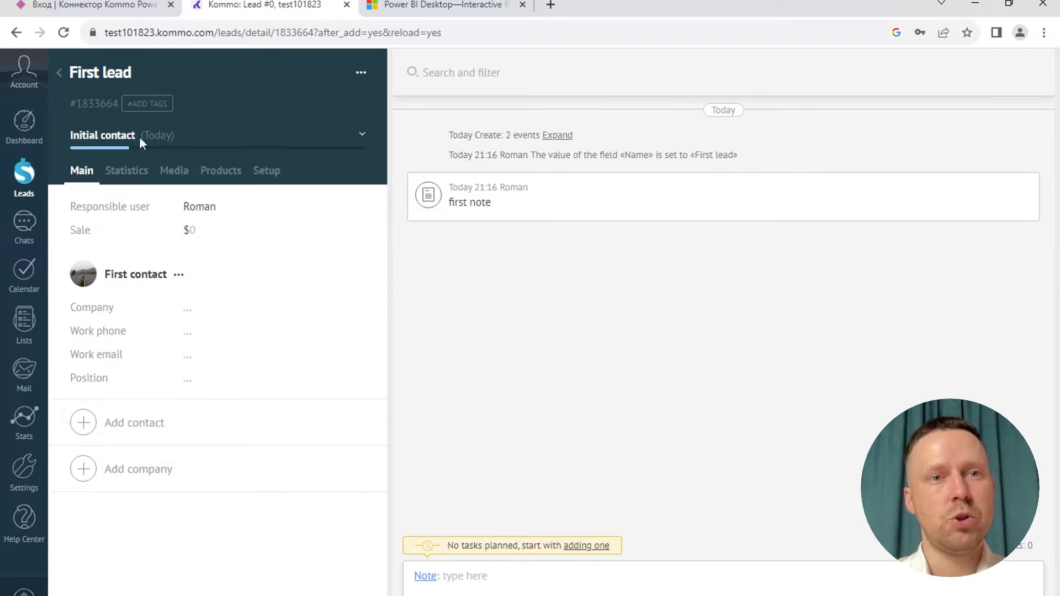
left_click(135, 135)
left_click(131, 164)
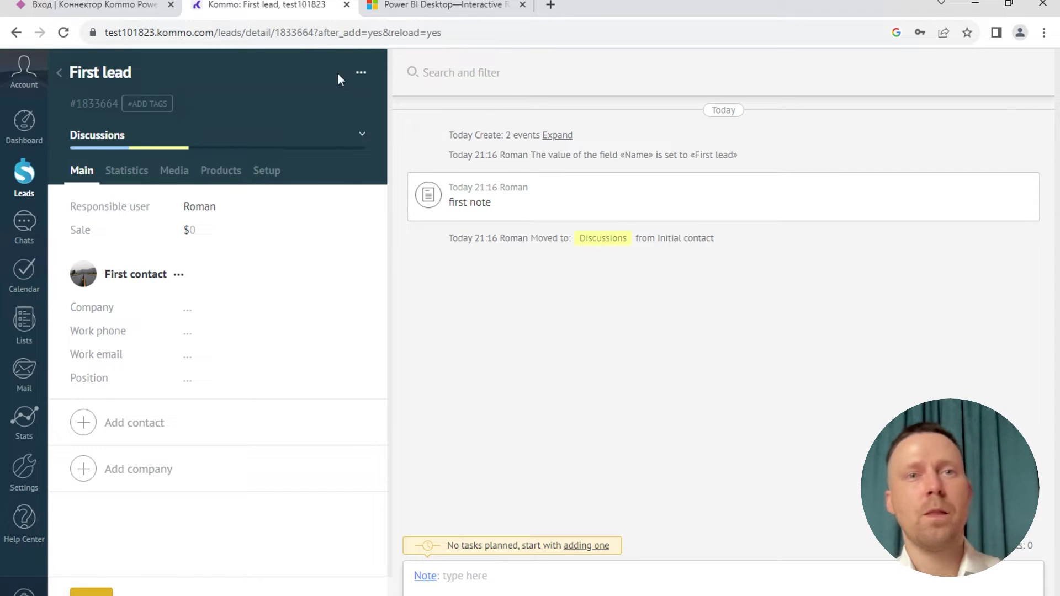
Go to the Kommo Power BI connector site and register a new user, filling in the full name.
left_click(115, 11)
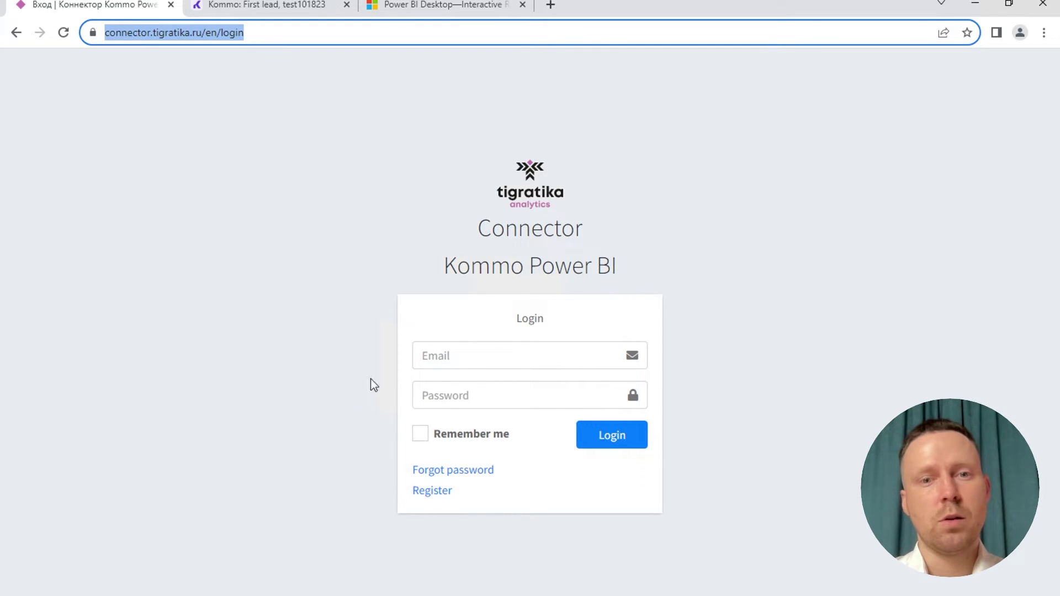
left_click(431, 493)
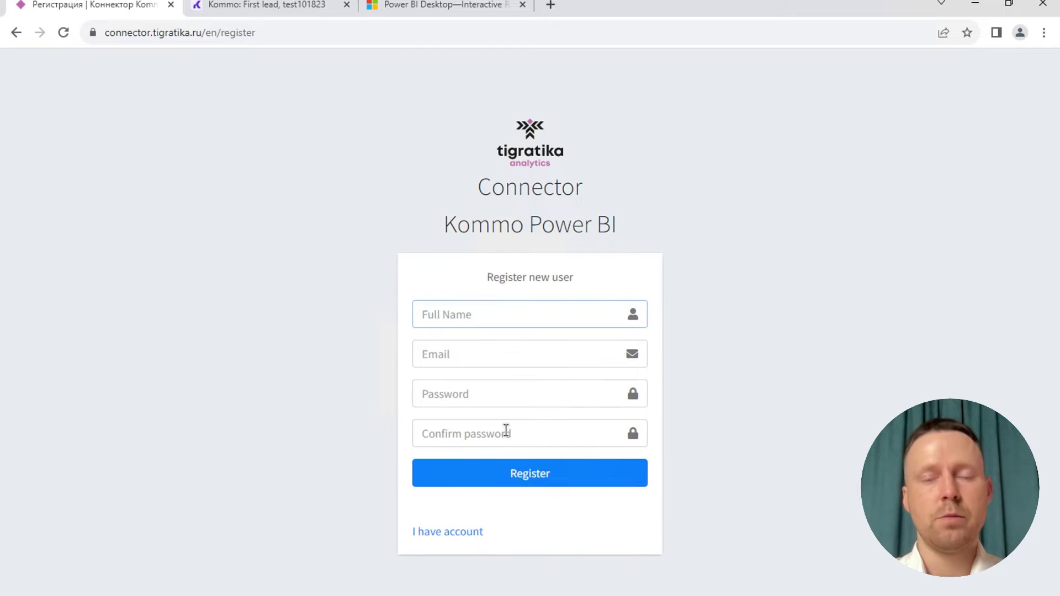
type("Roman")
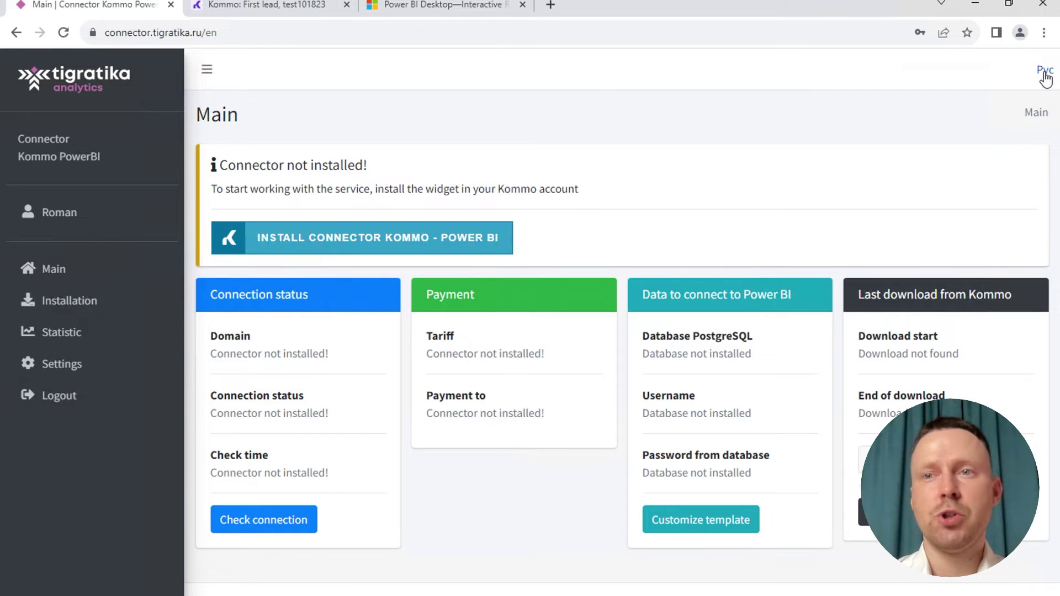
Switch the connector site's language to Russian and back to English.
left_click(1045, 72)
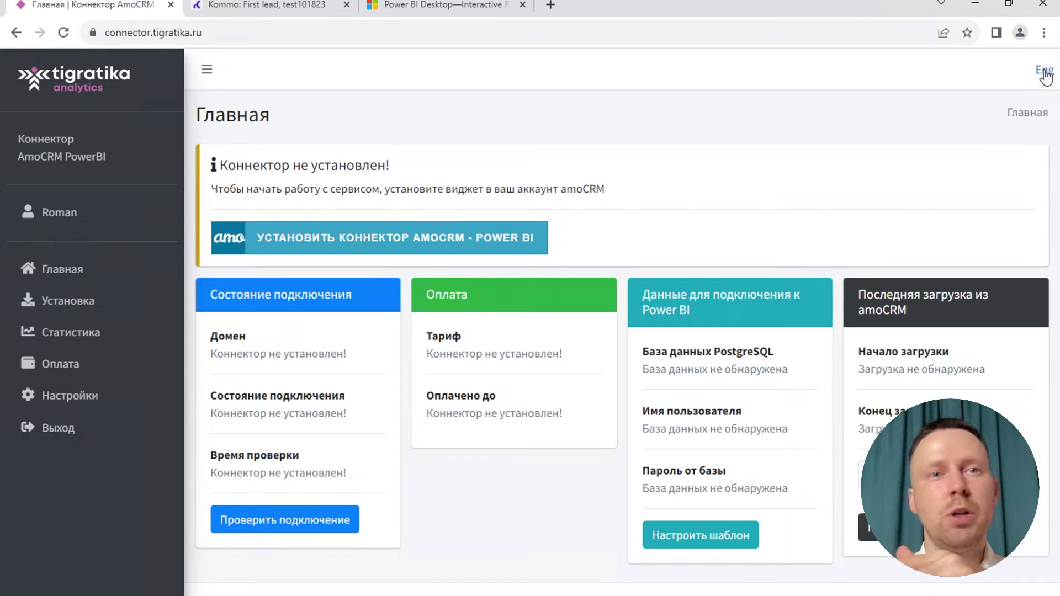
left_click(1044, 72)
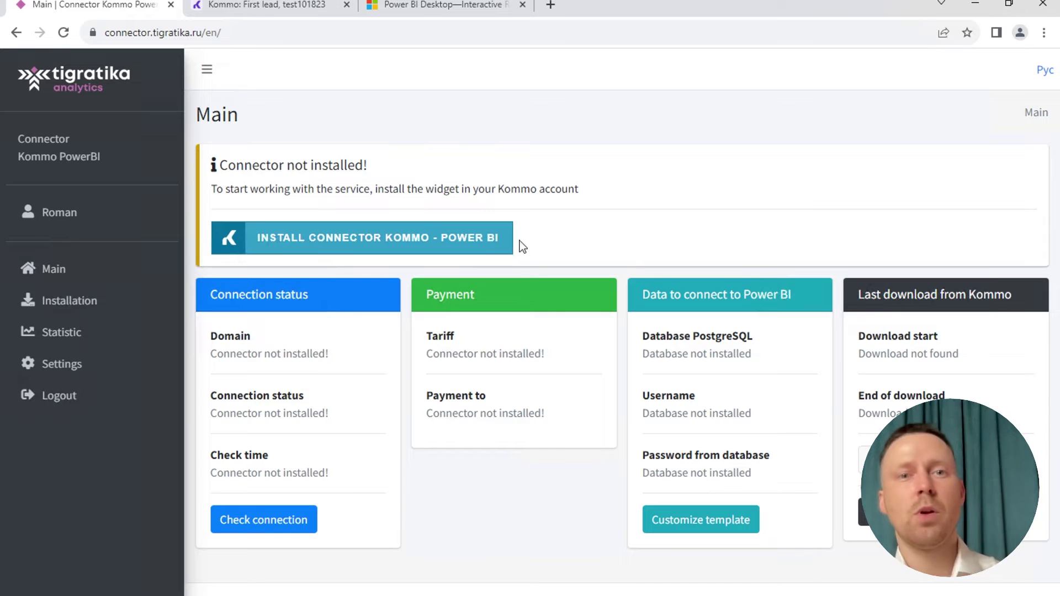
Install the Connector Kommo - Power BI integration, choosing the test Kommo account and allowing access to its data.
left_click(333, 248)
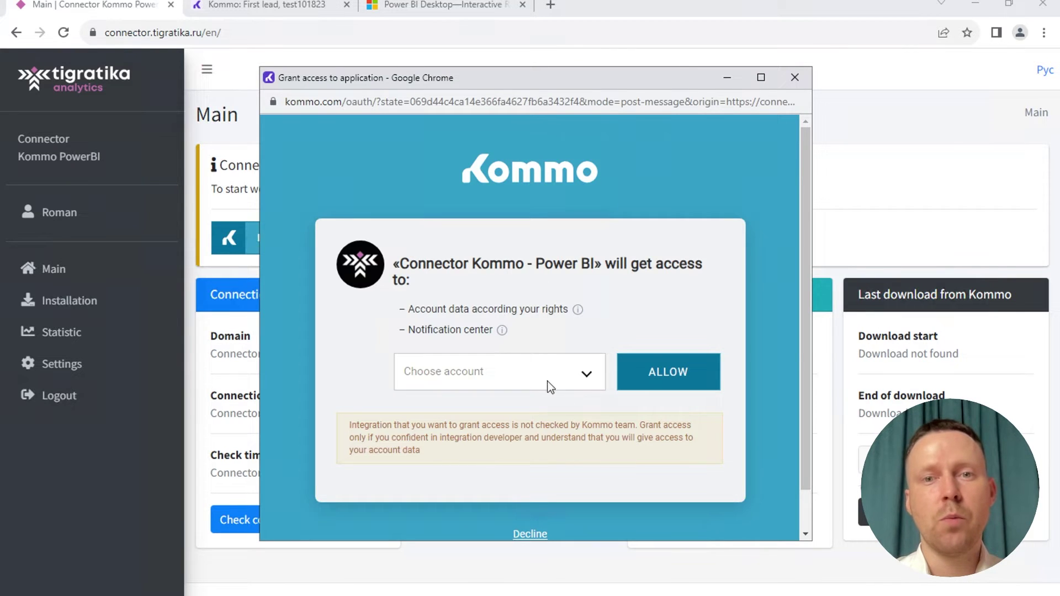
left_click(551, 381)
left_click(519, 411)
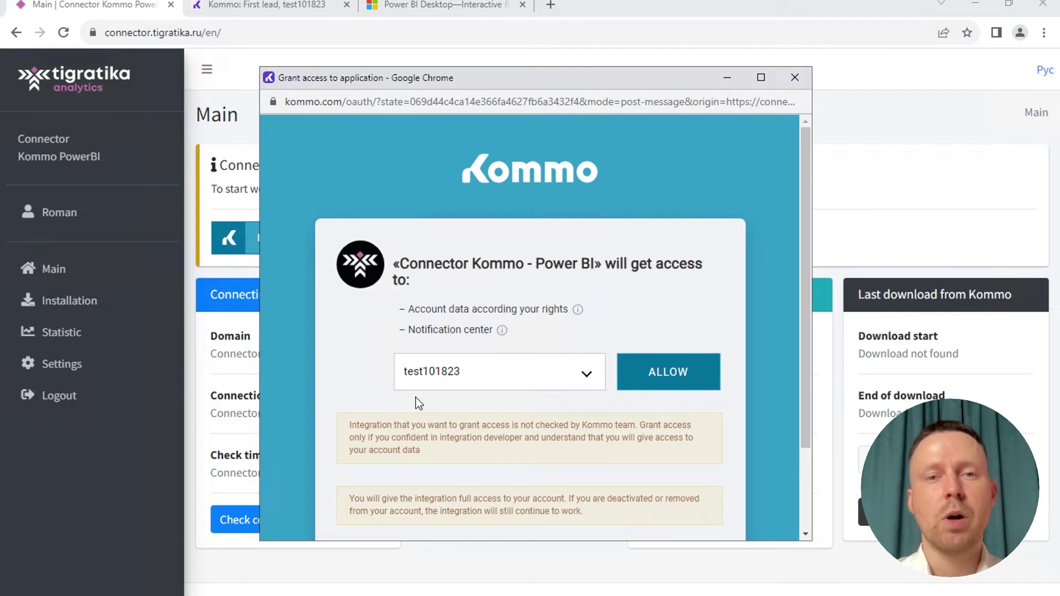
left_click(270, 6)
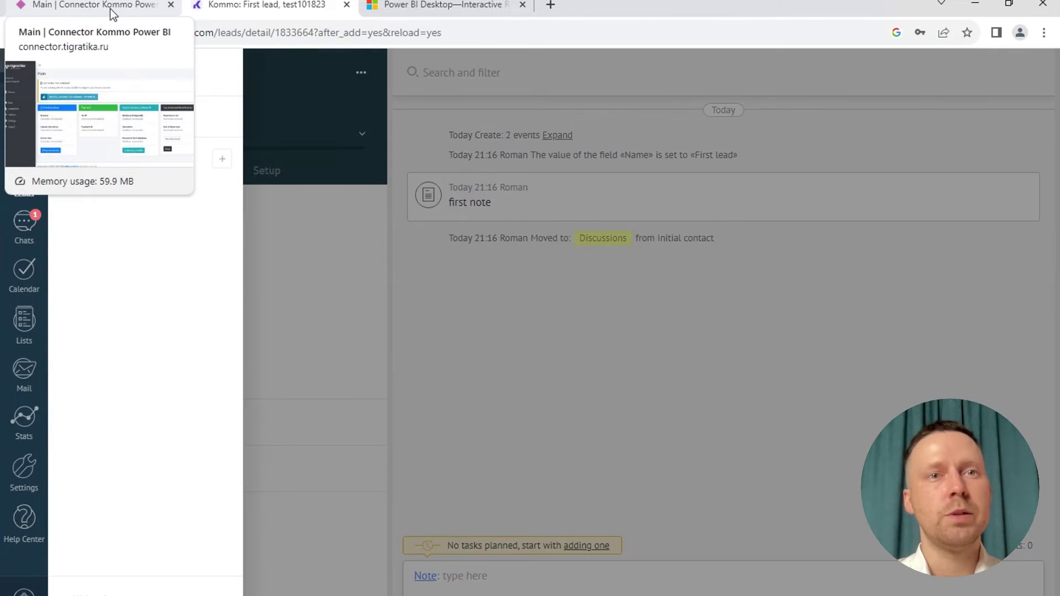
left_click(108, 8)
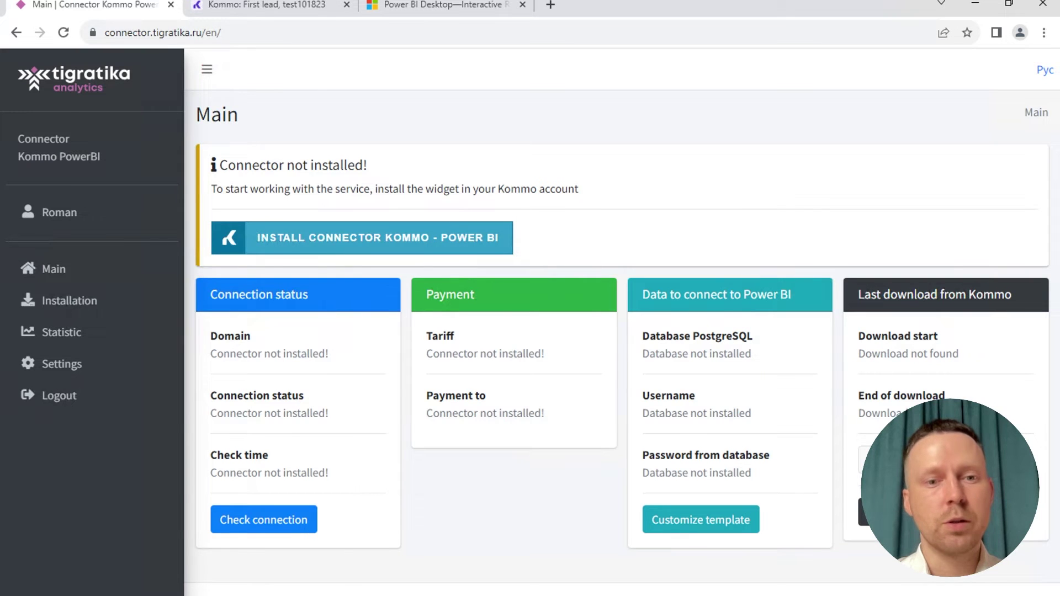
left_click(284, 580)
left_click(665, 381)
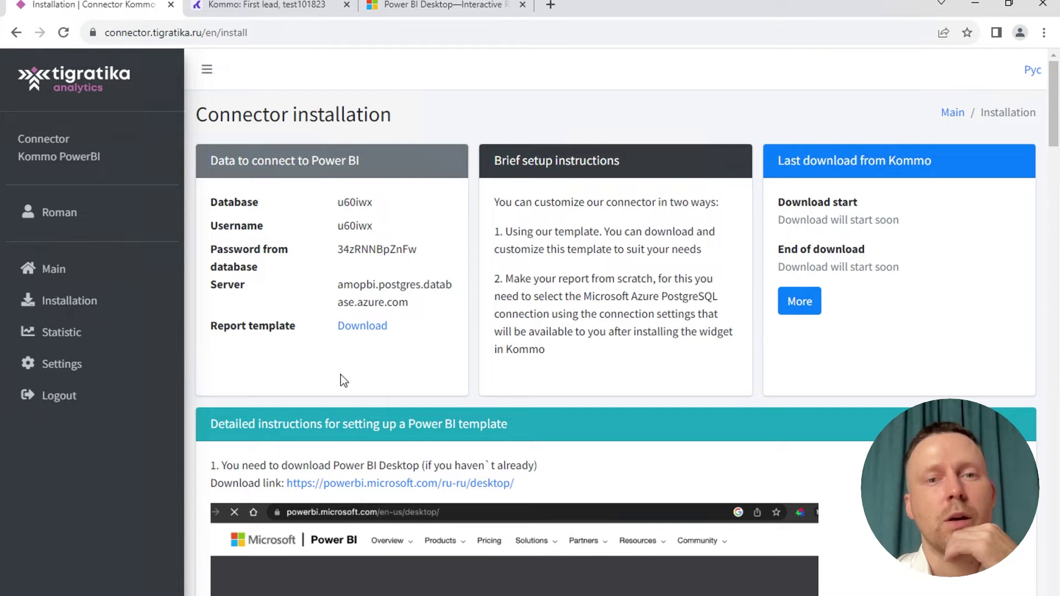
Look through the detailed instructions for setting up the Power BI template on the Connector installation page.
scroll(346, 368, "down", 3)
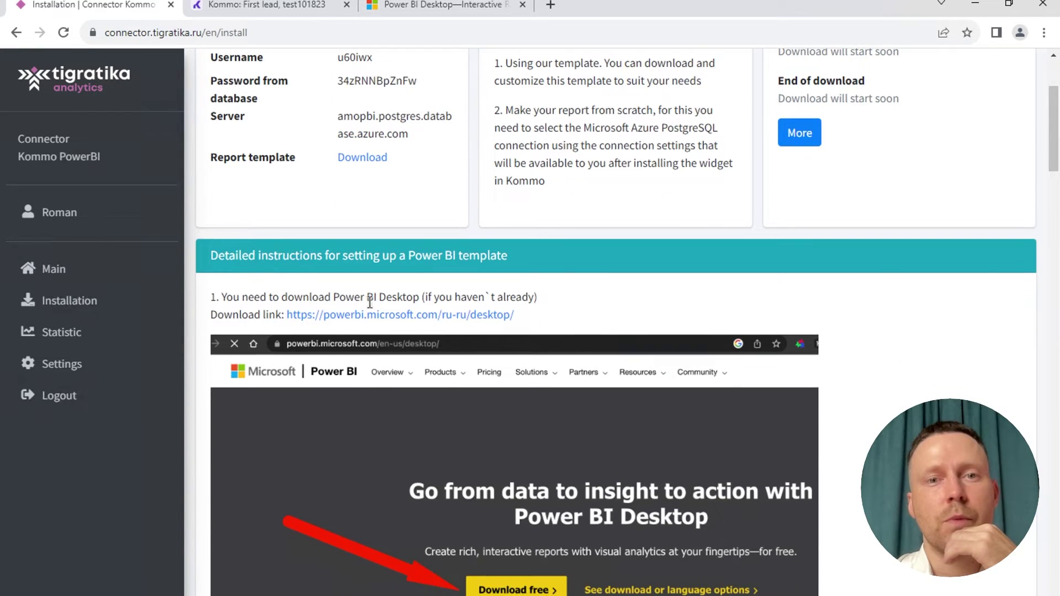
scroll(359, 468, "down", 15)
scroll(359, 469, "down", 20)
scroll(359, 469, "down", 4)
scroll(359, 469, "up", 20)
scroll(360, 474, "up", 20)
scroll(359, 470, "up", 6)
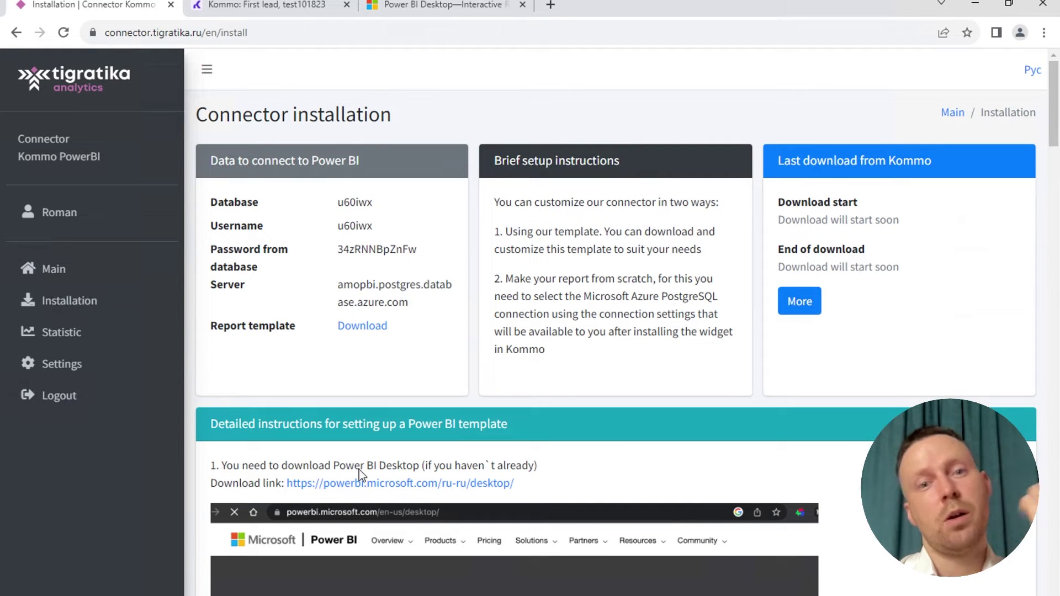
Download the kommo.pbit report template and open it in Power BI Desktop.
left_click(362, 330)
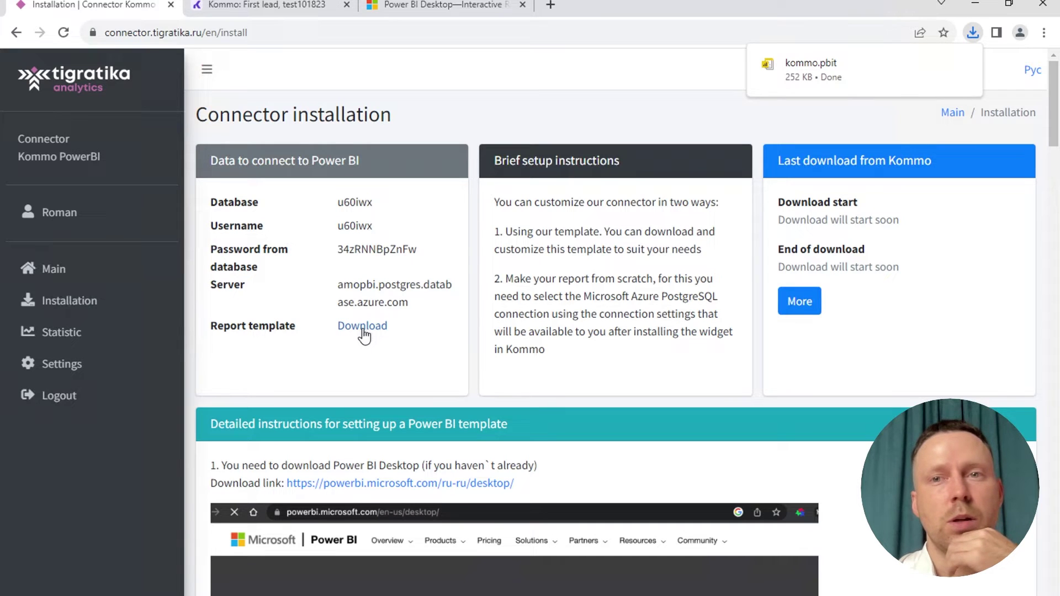
mouse_move(908, 74)
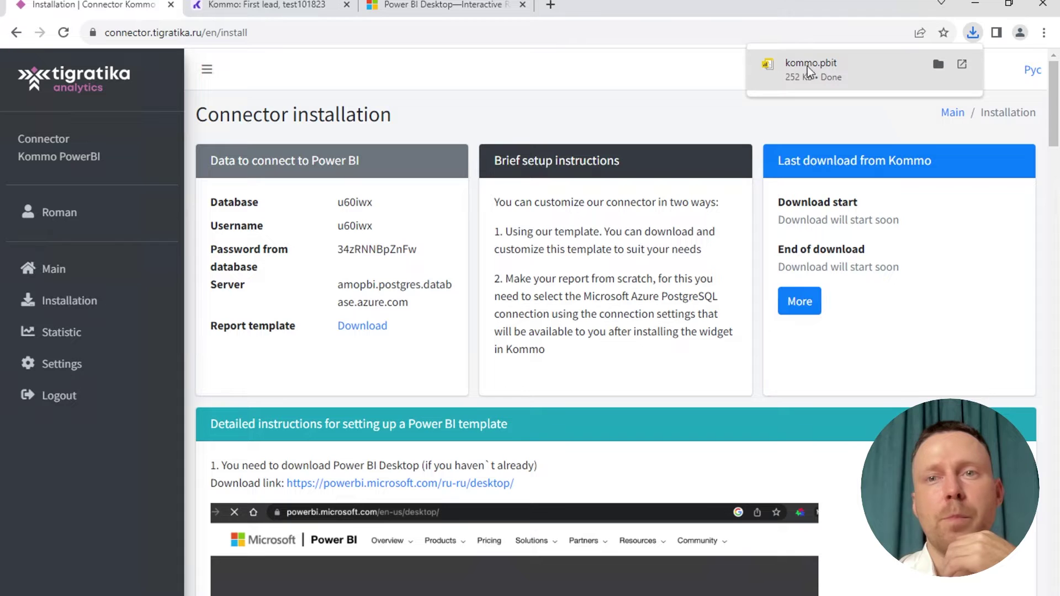
left_click(937, 65)
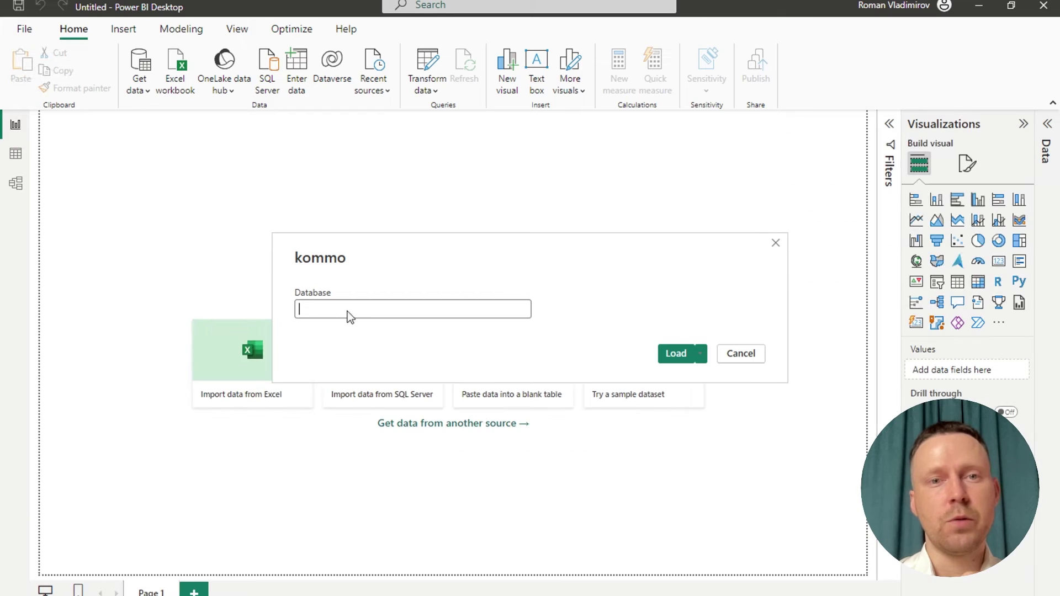
Copy the database name u60iwx from the connector page into the template's Database parameter and load the template.
key("alt+Tab")
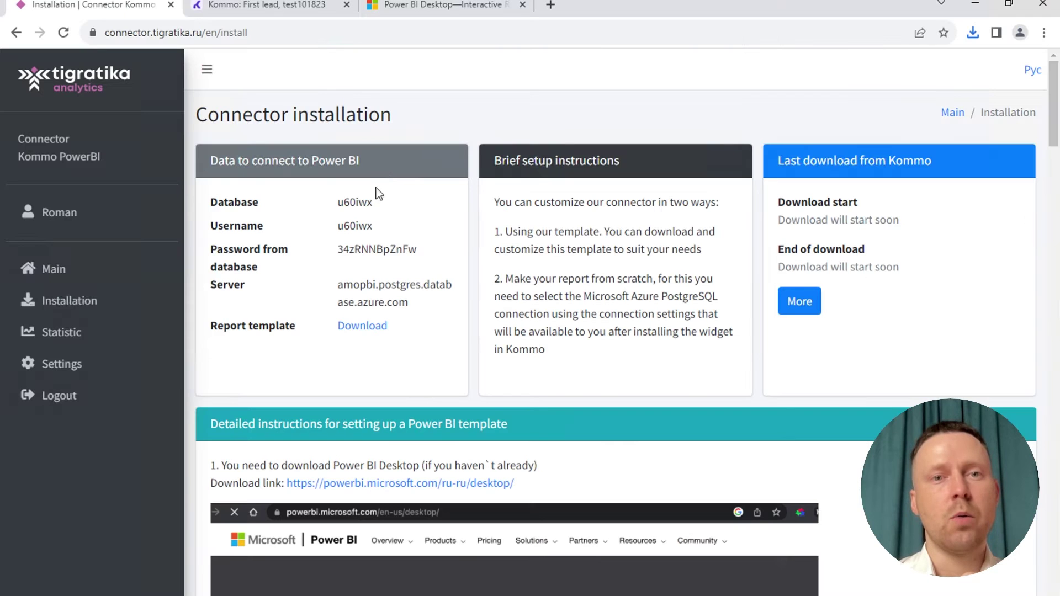
double_click(350, 201)
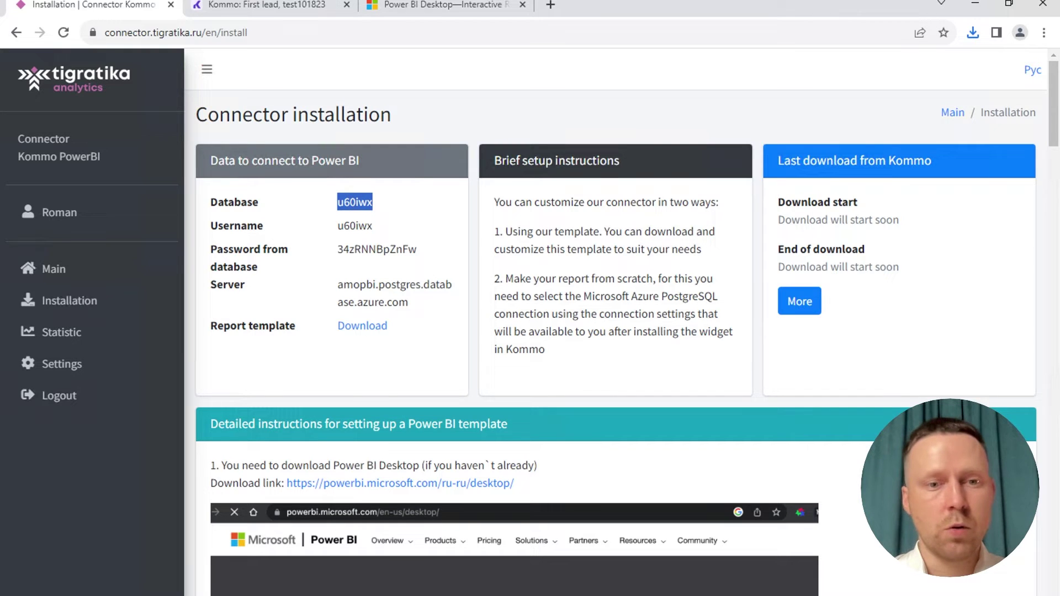
key("ctrl+c")
key("alt+Tab")
left_click(406, 311)
key("ctrl+v")
left_click(678, 356)
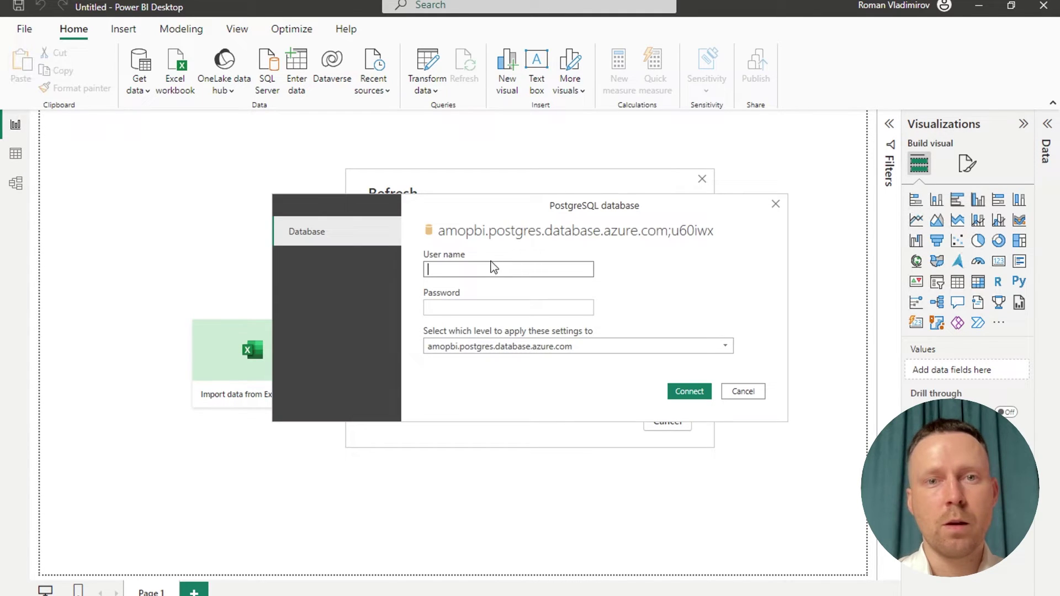
Fill in the PostgreSQL user name u60iwx and the database password copied from the connector page.
key("ctrl+v")
left_click(478, 303)
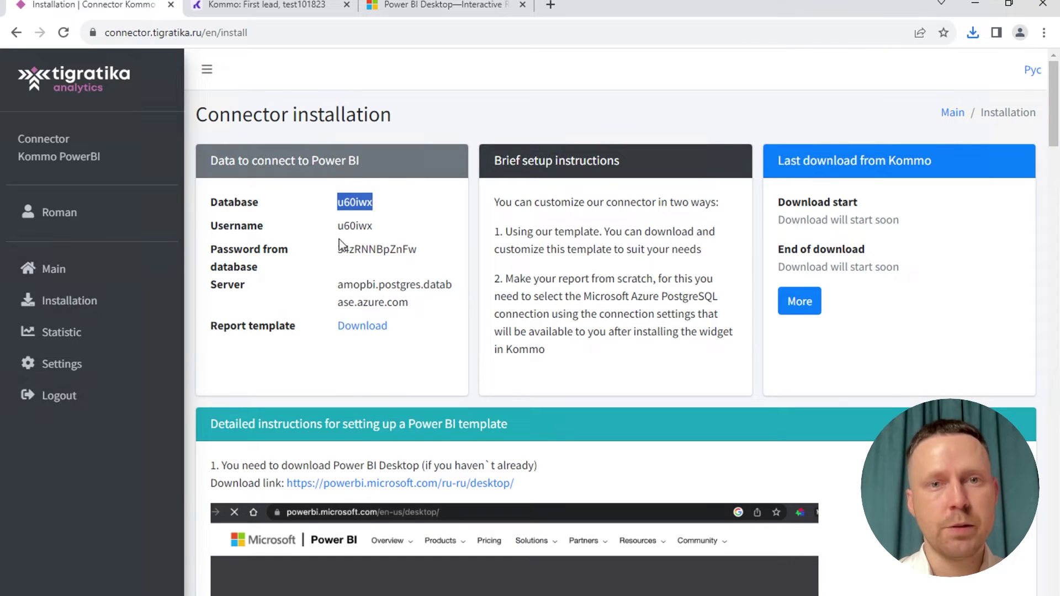
double_click(348, 225)
left_click(350, 247)
double_click(352, 249)
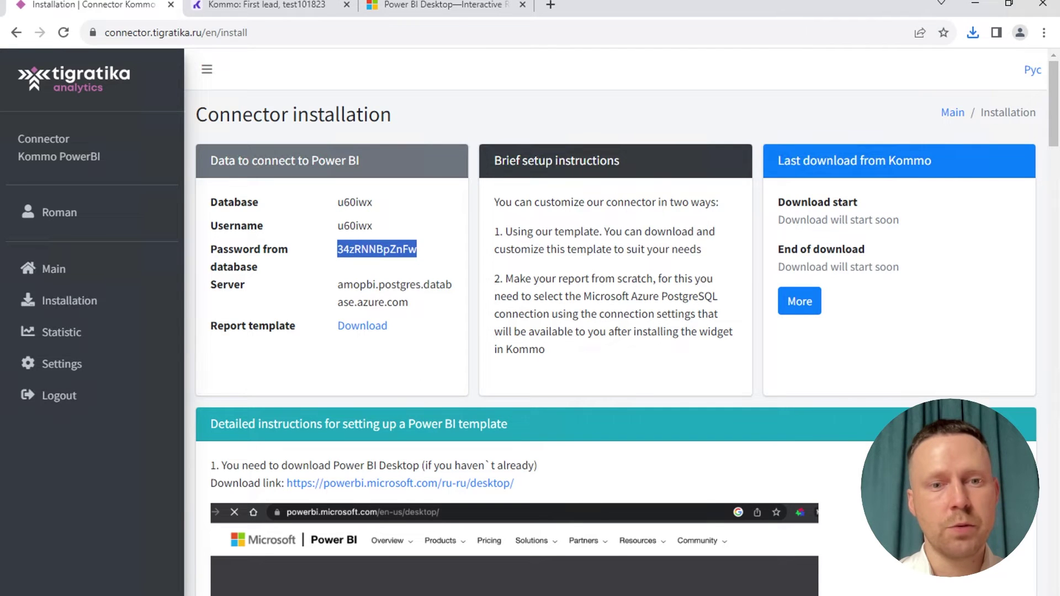
left_click(209, 562)
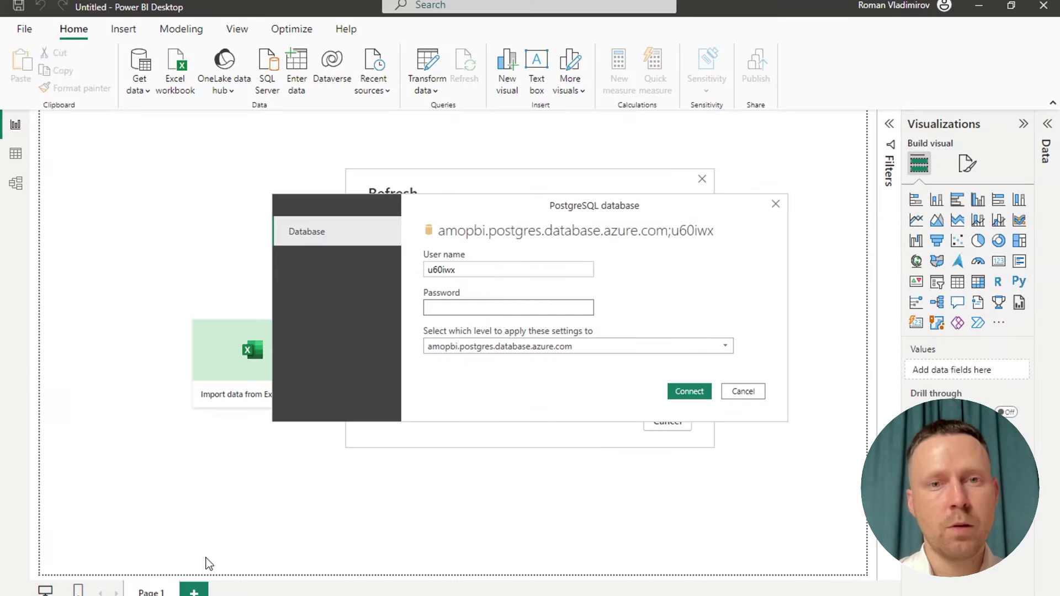
left_click(449, 307)
key("ctrl+v")
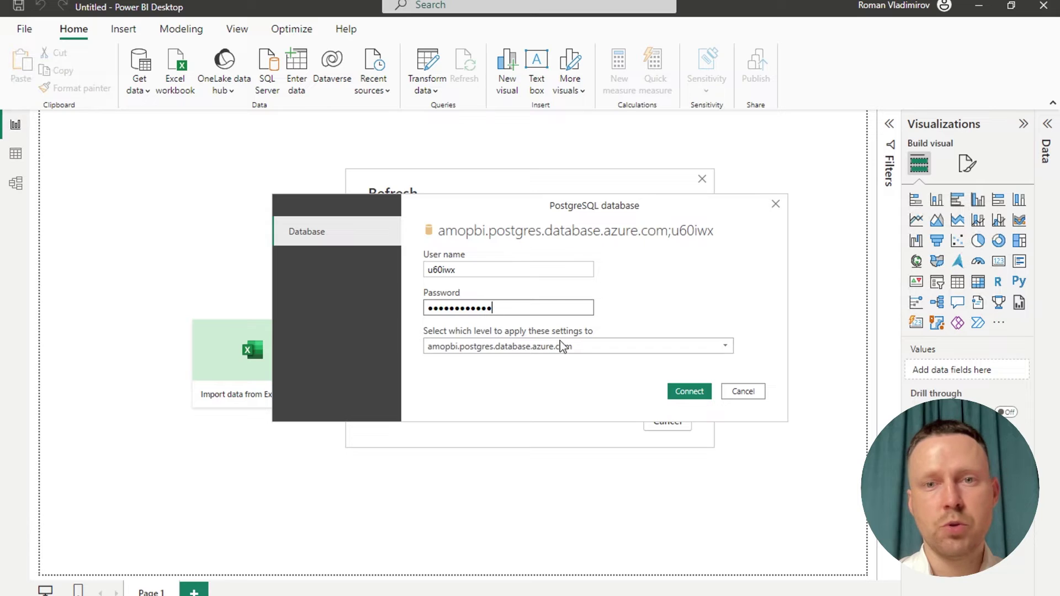
Apply the credentials at the amopbi.postgres.database.azure.com;u60iwx level and connect to the database.
left_click(580, 347)
left_click(568, 376)
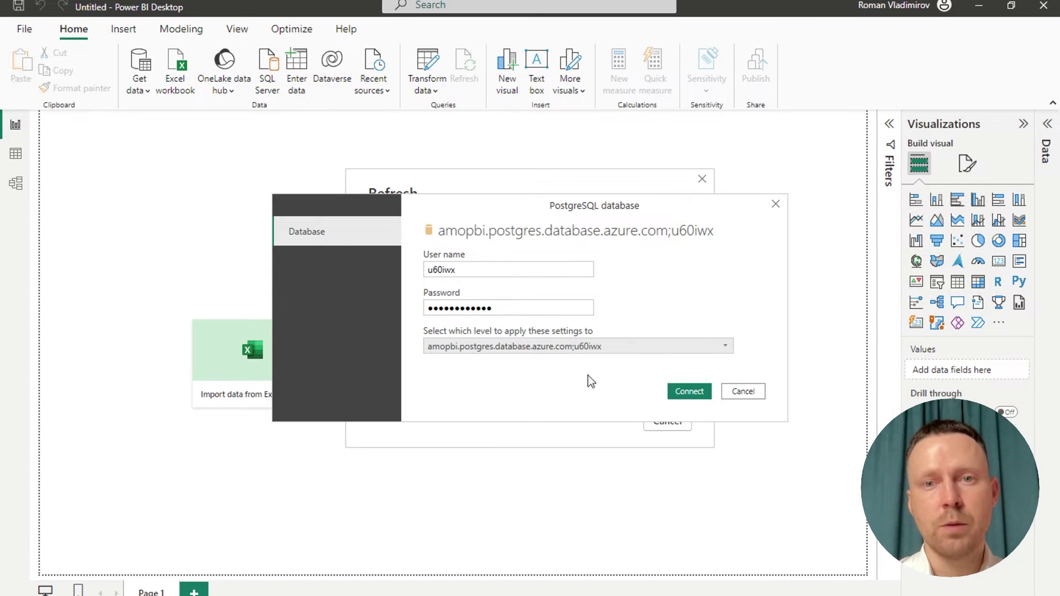
left_click(690, 392)
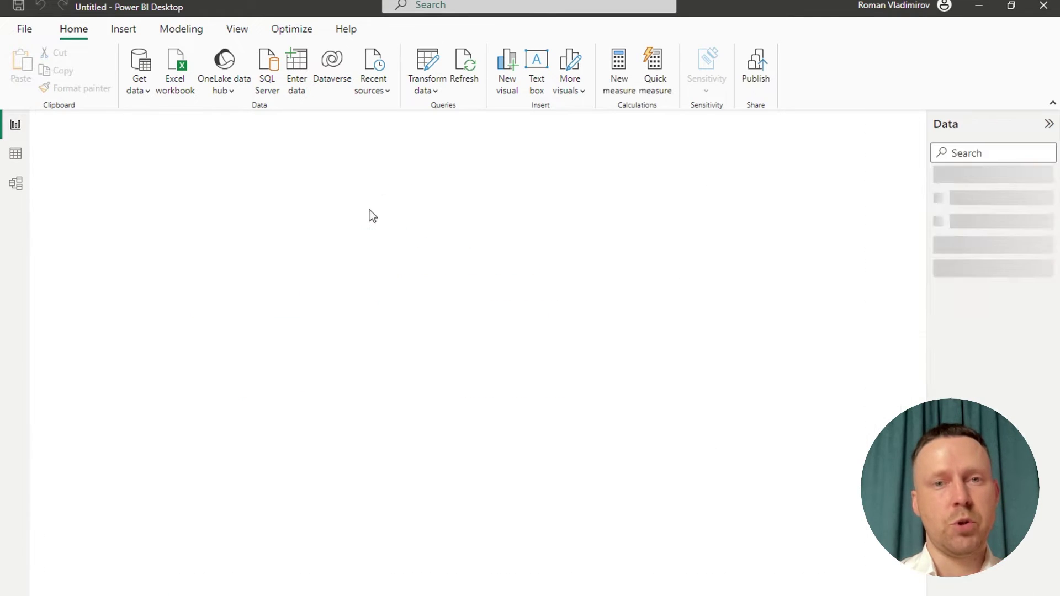
Collapse the Data and Visualizations panes beside the loaded report.
left_click(1049, 124)
left_click(1022, 125)
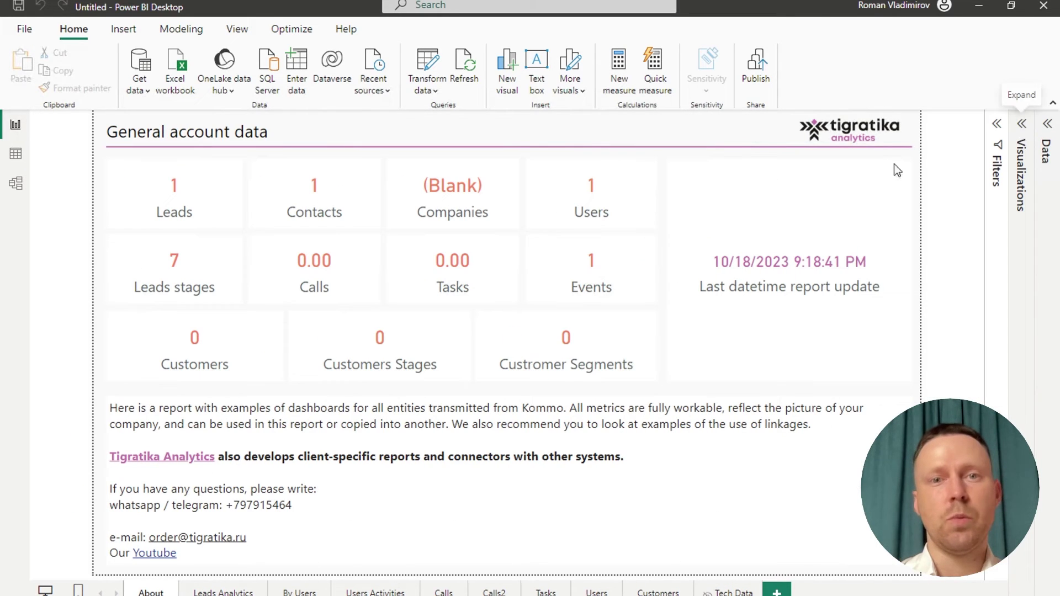
Check the connector's download statistics against the First lead record in Kommo and return to the Power BI report.
key("alt+Tab")
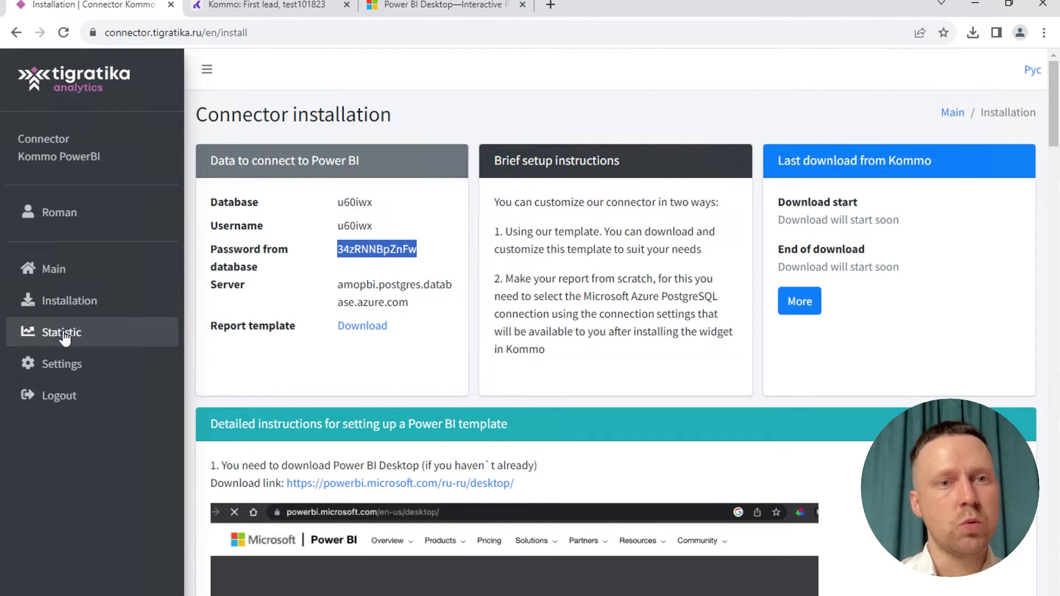
left_click(801, 301)
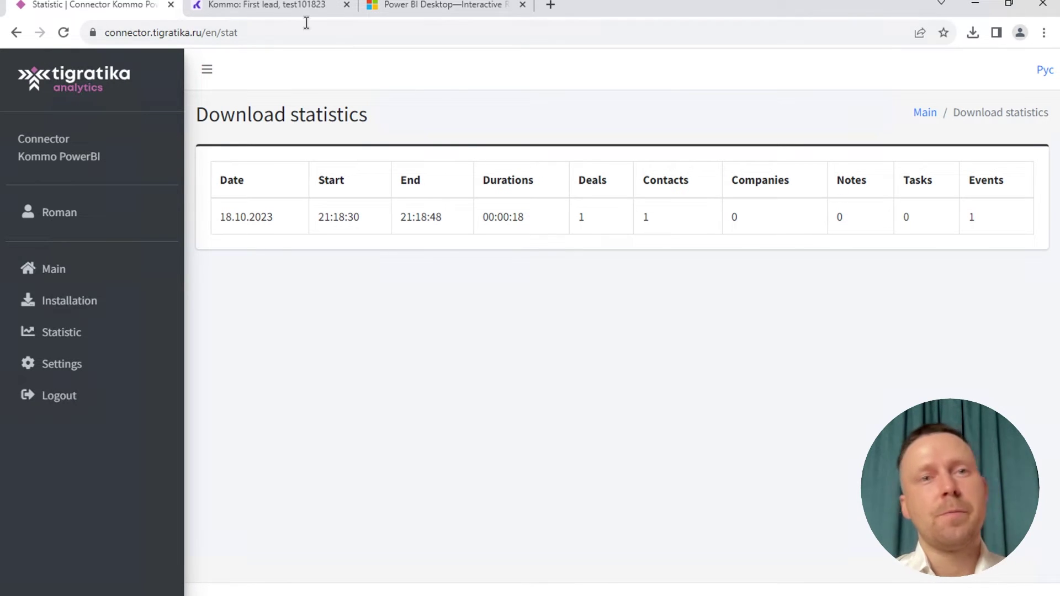
left_click(268, 7)
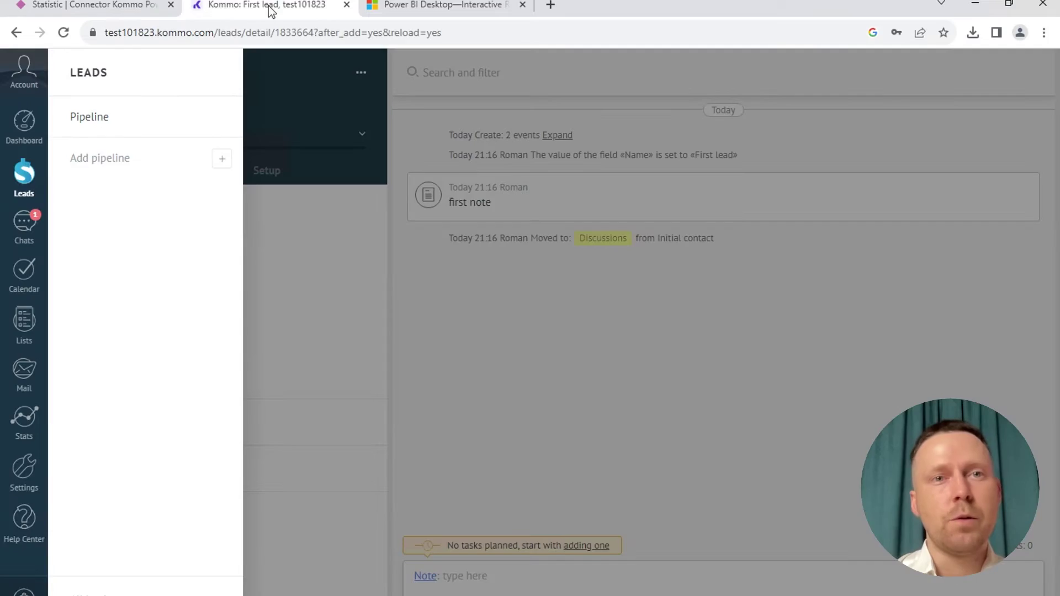
left_click(390, 266)
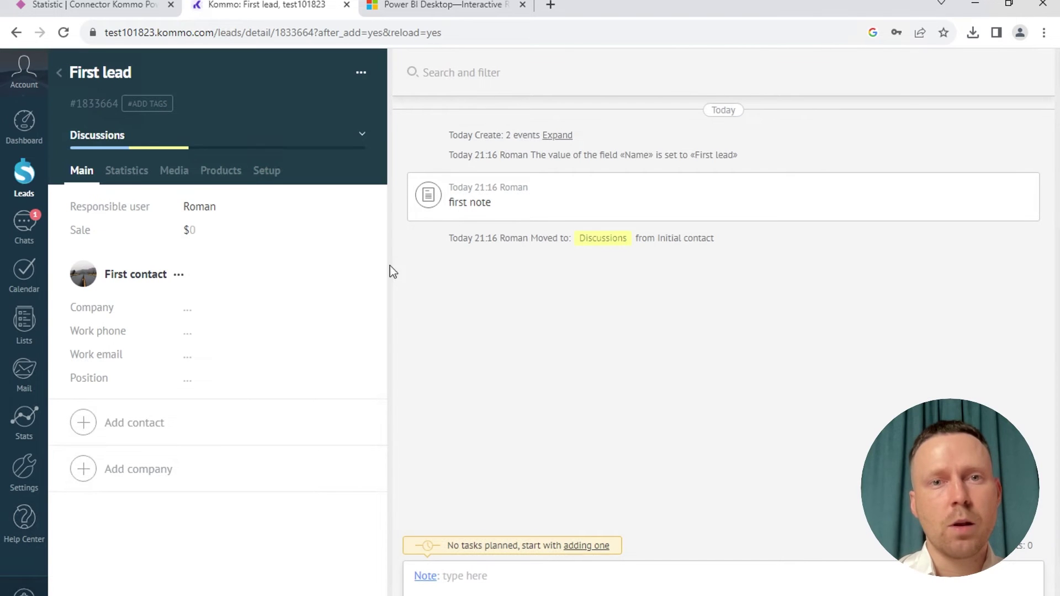
left_click(117, 8)
key("alt+Tab")
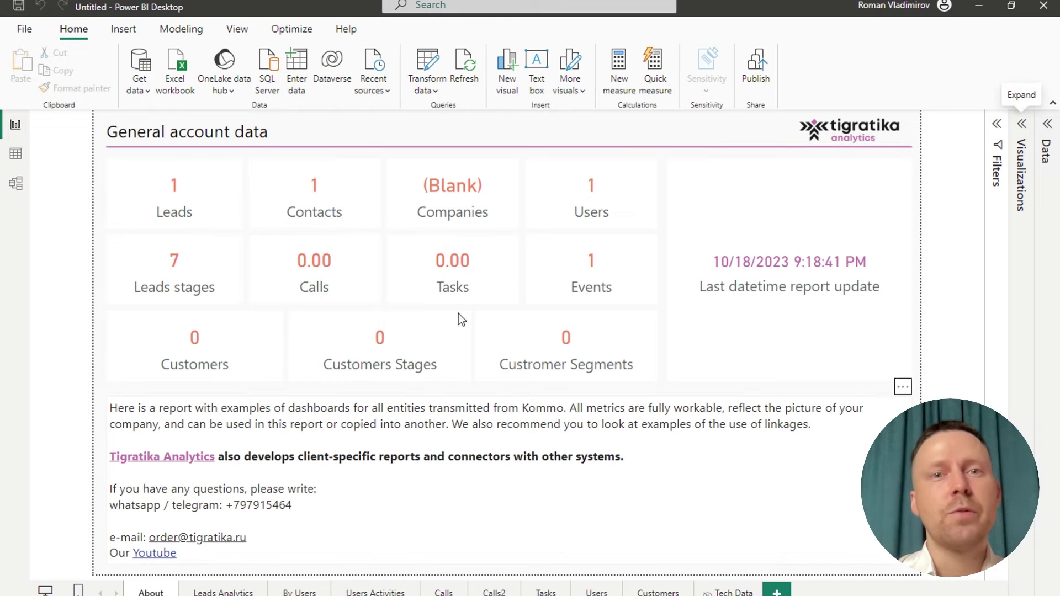
Save the report in Downloads as a .pbix file named with the account owner's first name and "test account", and close Power BI Desktop.
left_click(18, 7)
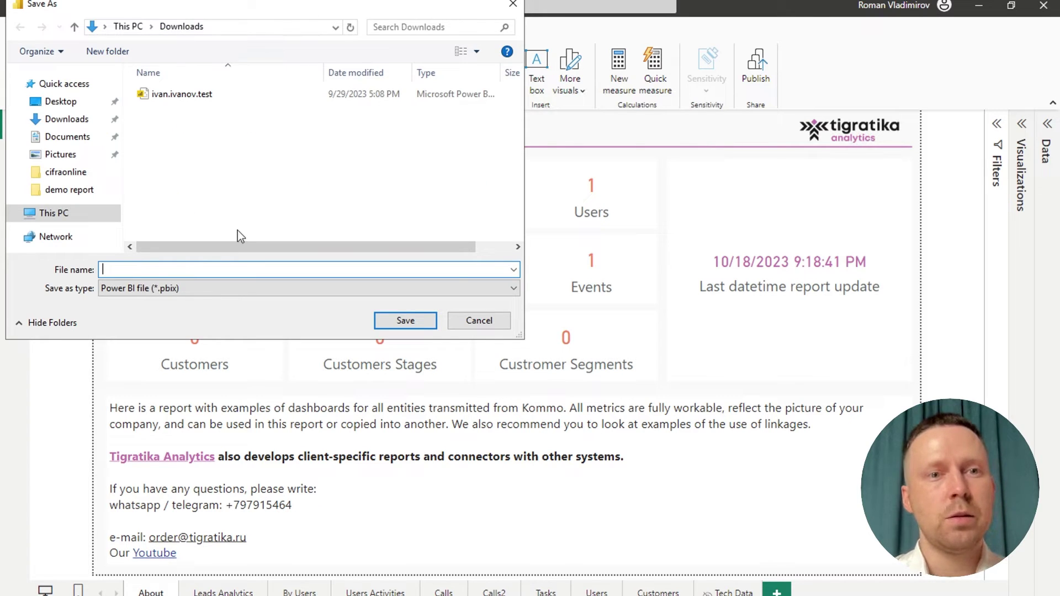
type("Roman t")
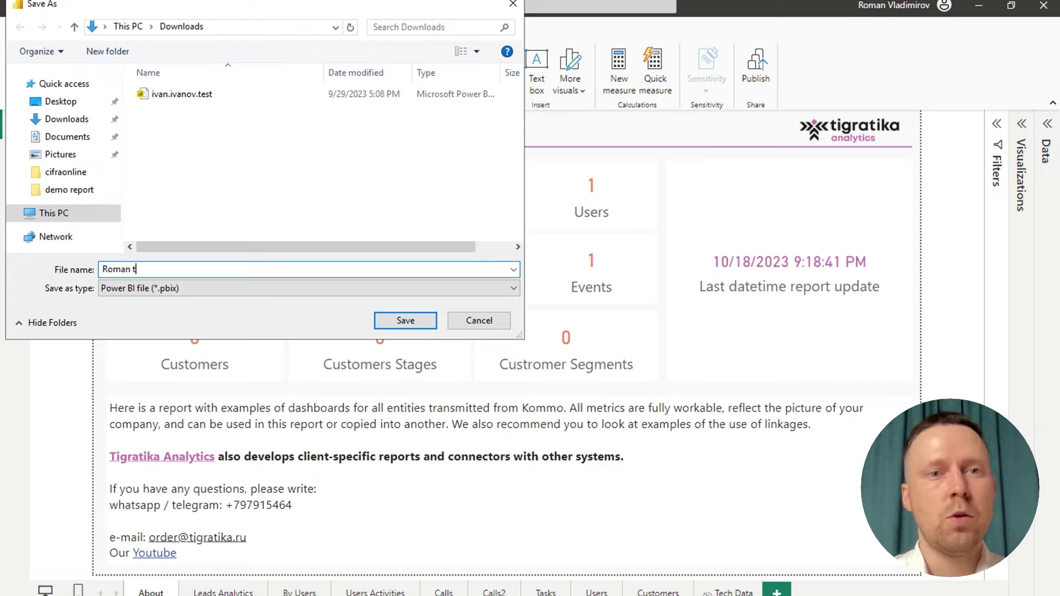
type("est account")
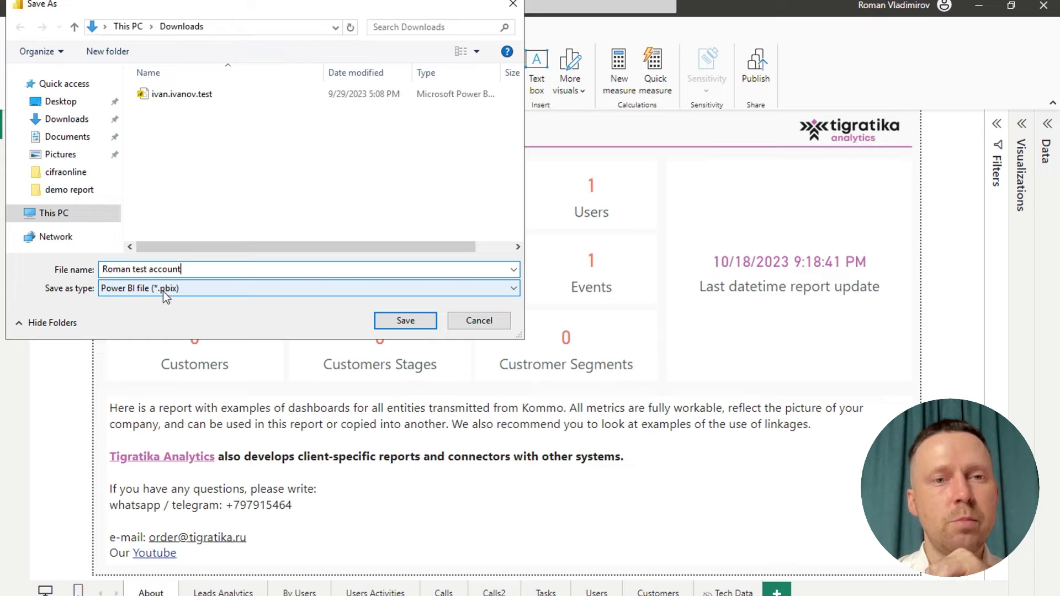
left_click(406, 320)
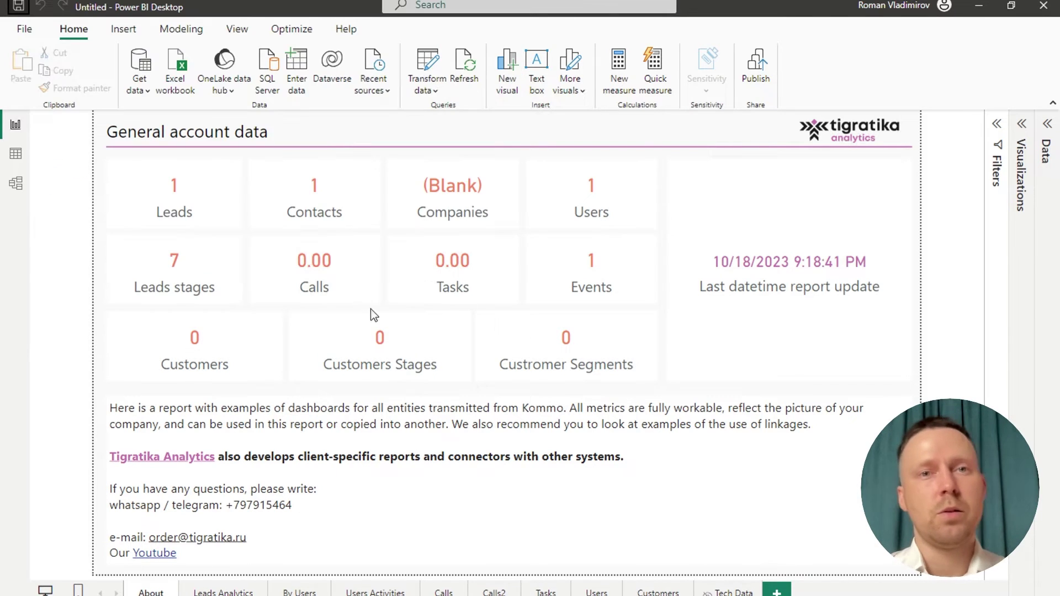
left_click(1044, 7)
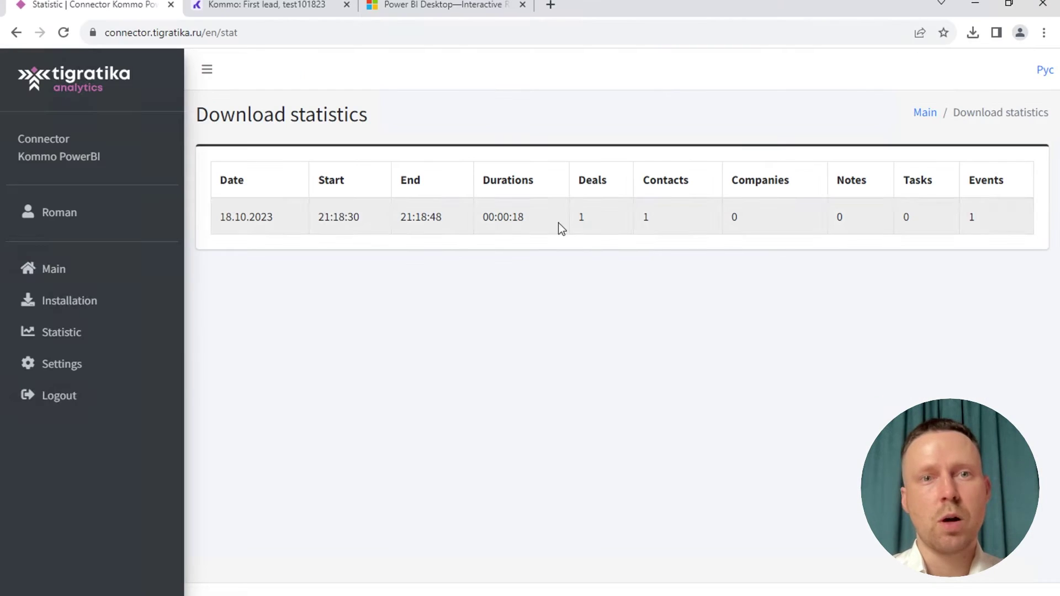
Delete the kommo template and the test report dated 9/29/2023 from the Downloads folder, and select the saved test account report.
key("alt+Tab")
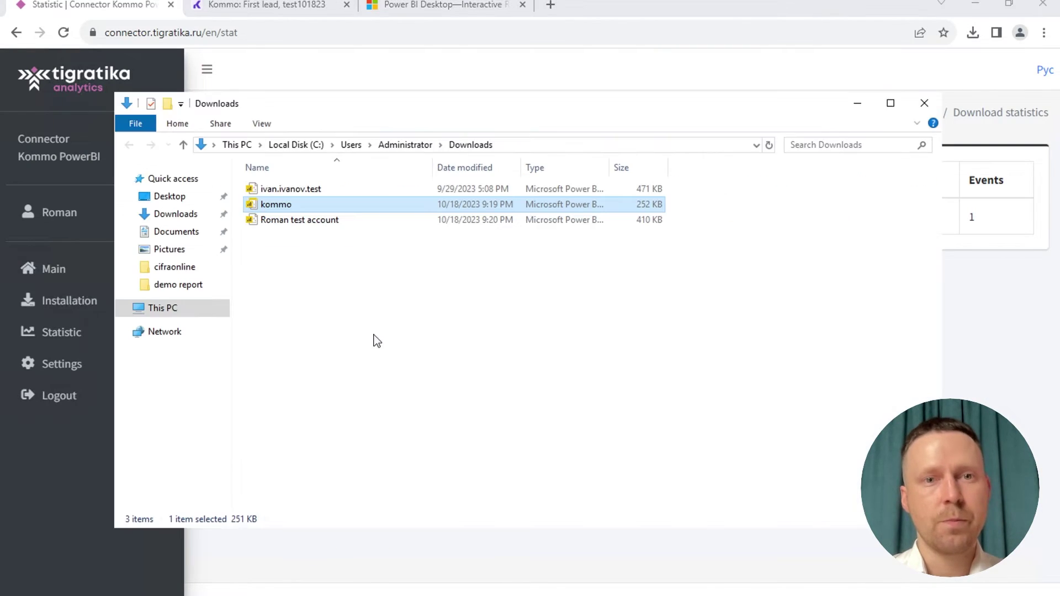
left_click(305, 265)
left_click(274, 227)
left_click(271, 208)
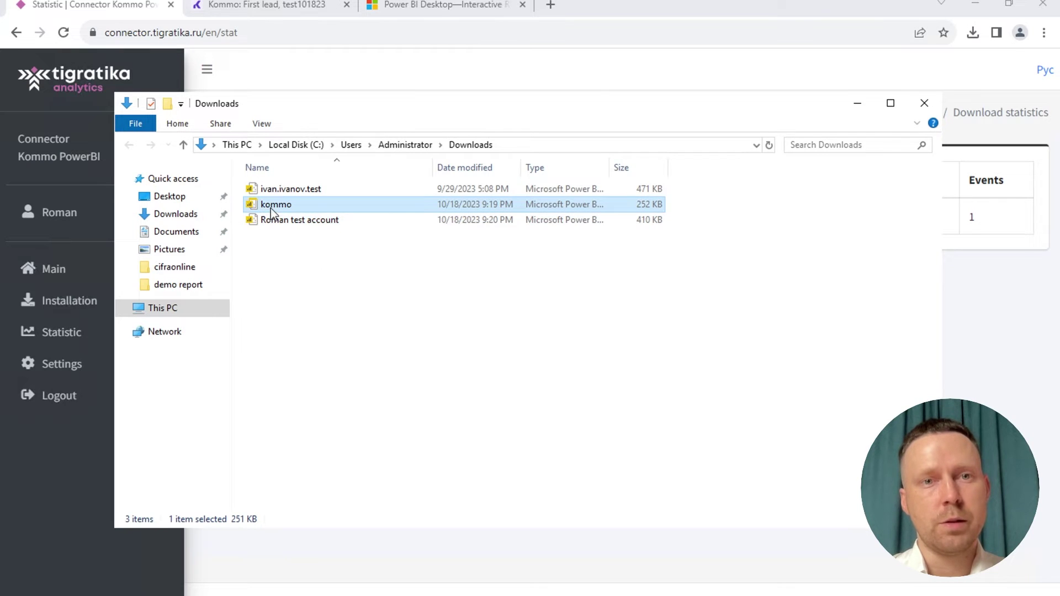
right_click(270, 208)
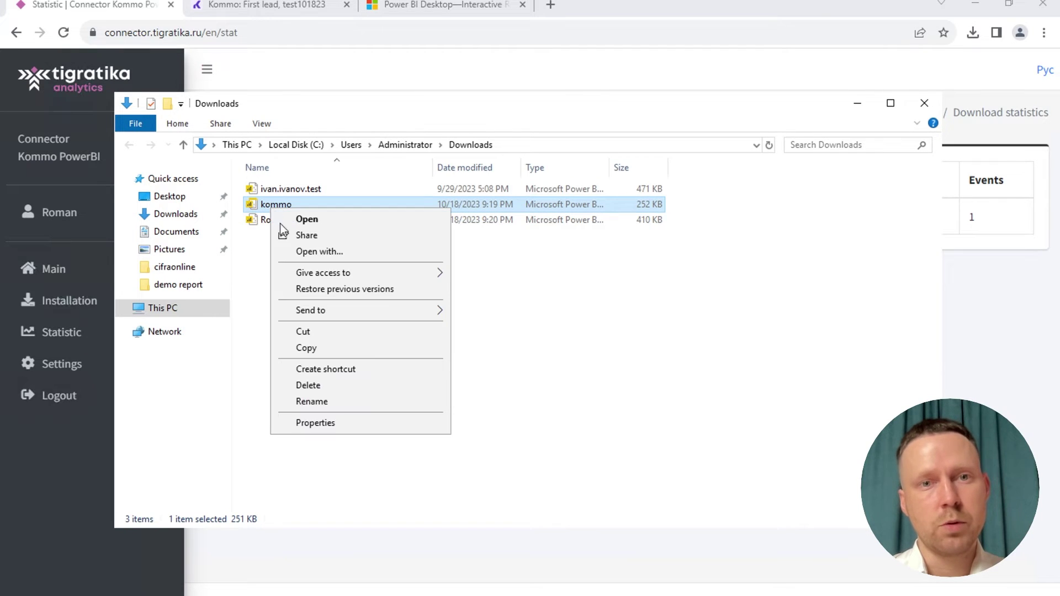
left_click(318, 386)
left_click(304, 191)
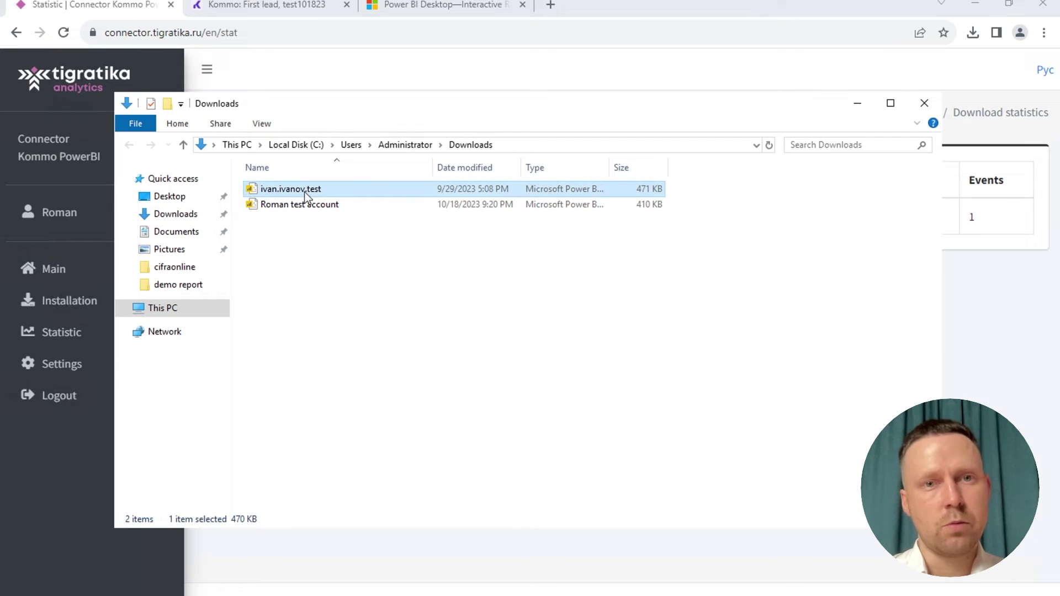
right_click(303, 191)
left_click(350, 373)
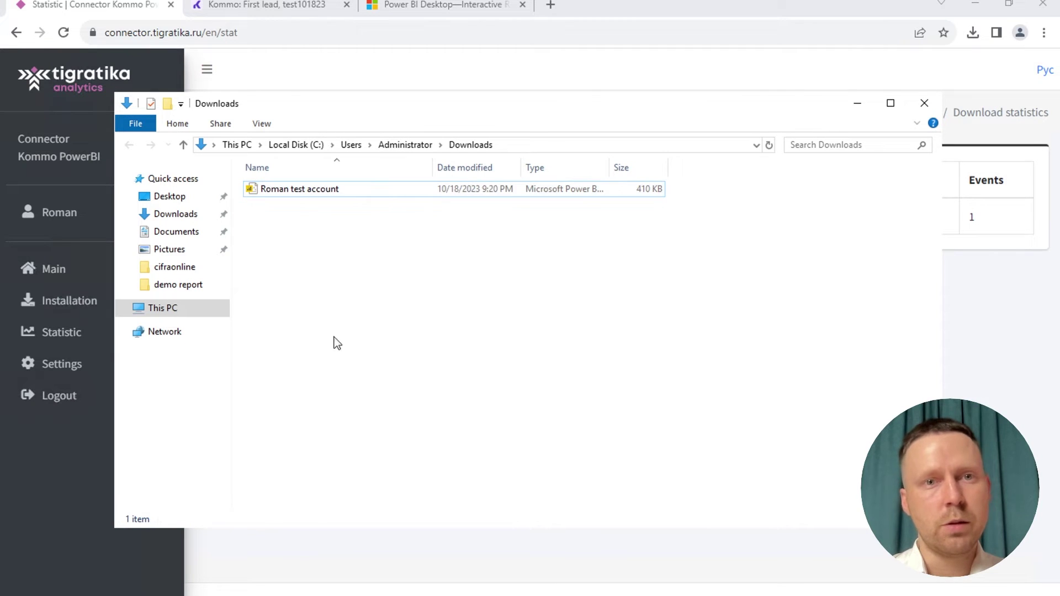
left_click(284, 190)
left_click(283, 222)
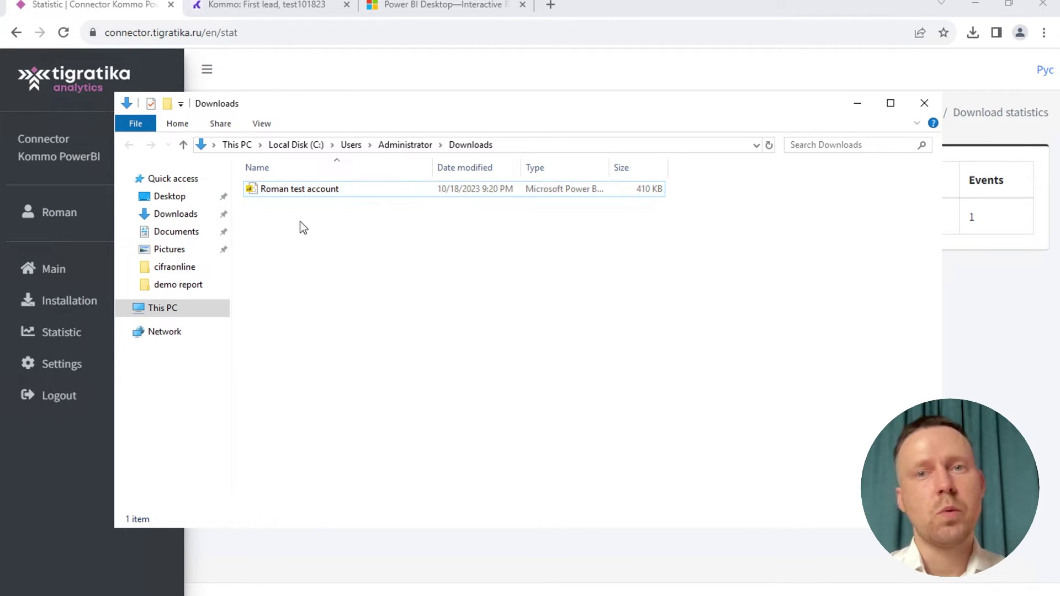
left_click(326, 190)
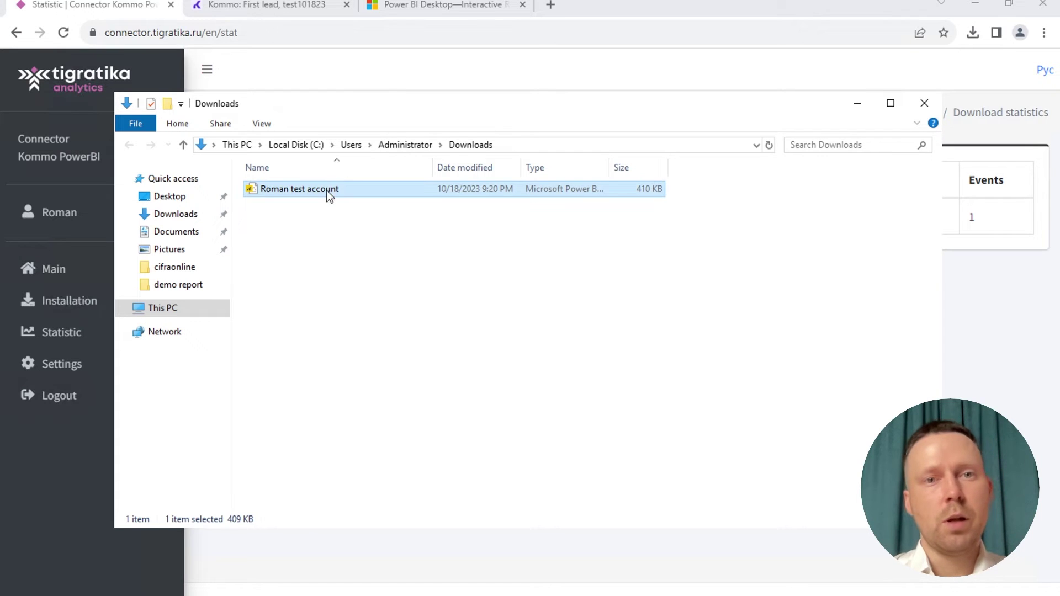
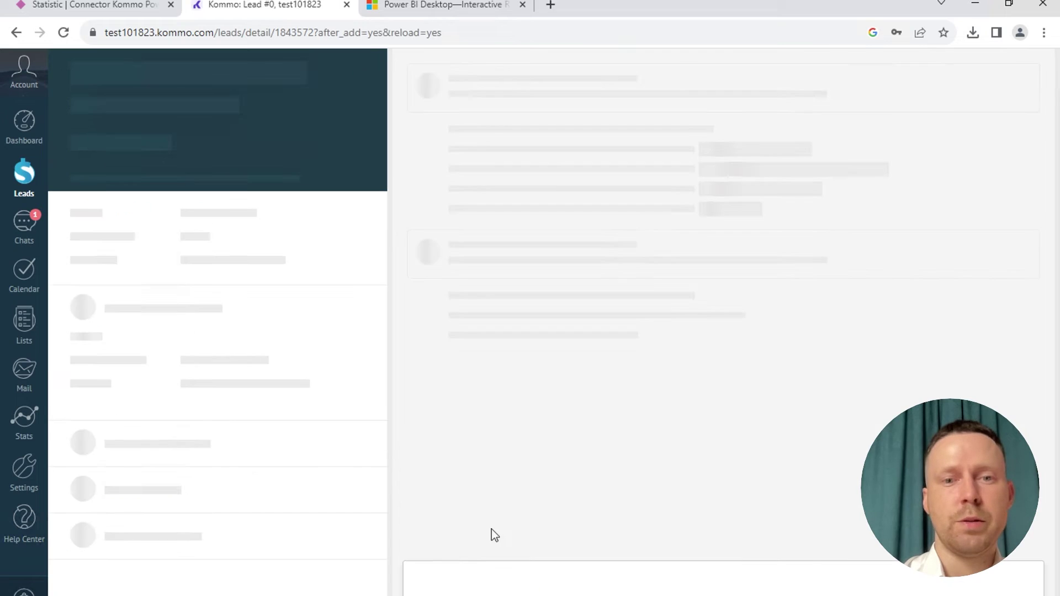
Add the notes "Note 1" and "Note 2" to the Second lead in Kommo.
type("Note 1")
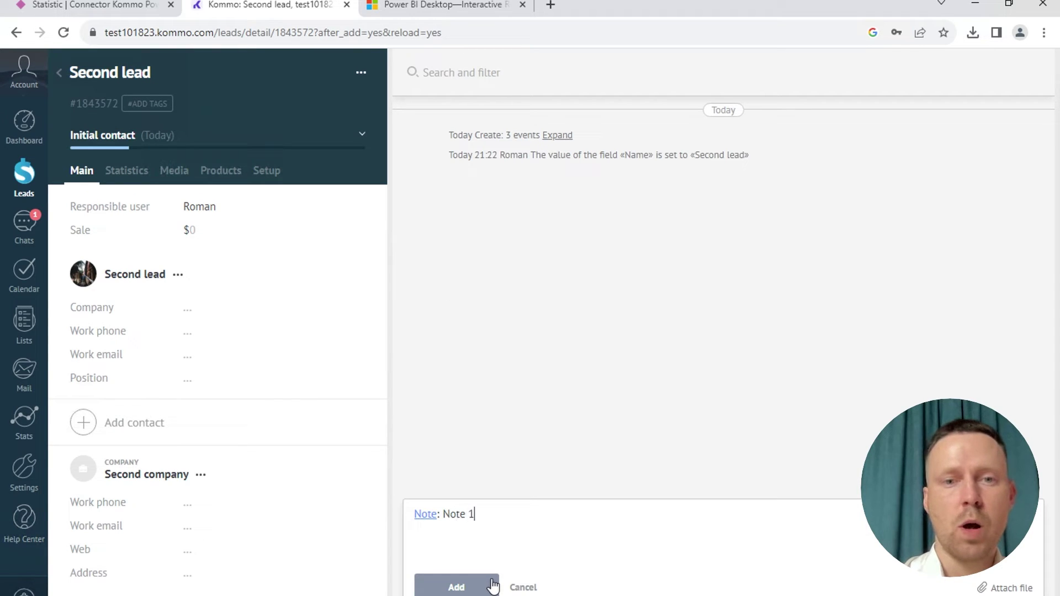
left_click(476, 586)
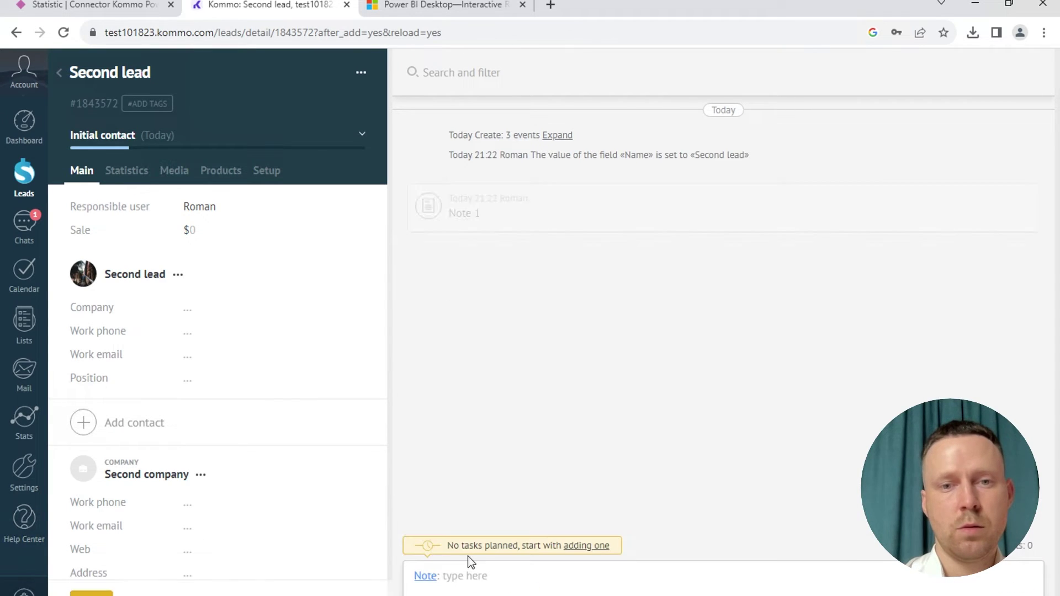
type("Note 2")
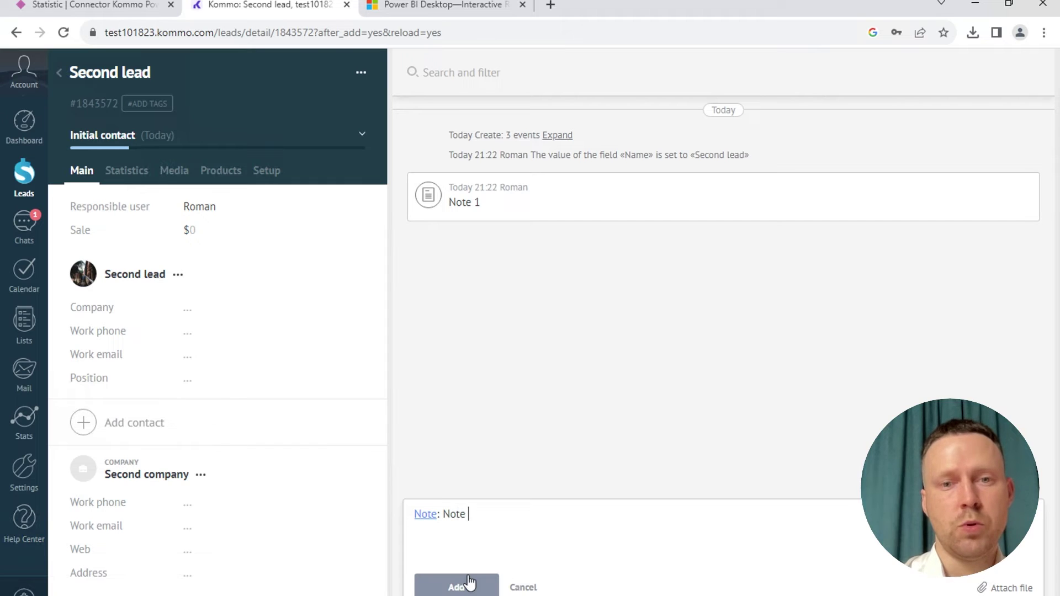
left_click(468, 584)
Add a Follow-up task "my task" due Tomorrow to the Second lead.
left_click(425, 576)
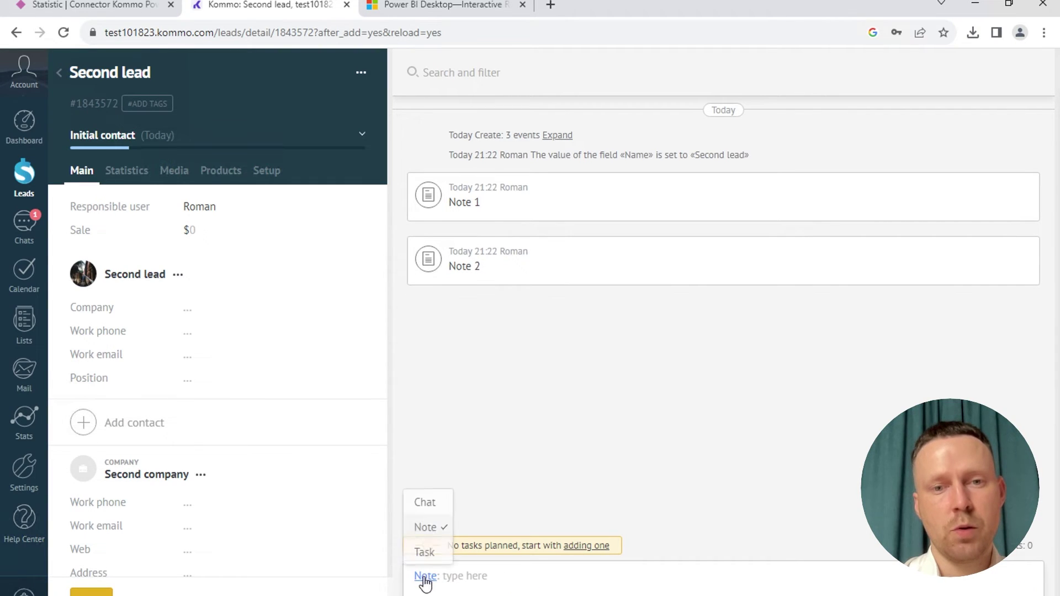
left_click(424, 551)
type("dfvdfvdfv")
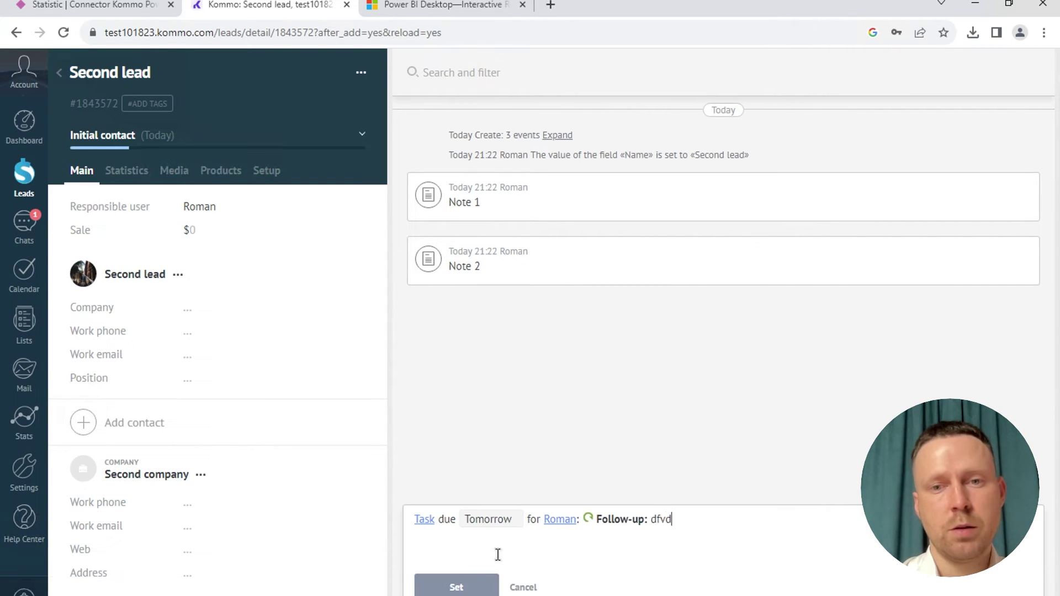
key("BackSpace")
key("BackSpace")
key("BackSpace")
key("BackSpace")
key("BackSpace")
key("BackSpace")
key("BackSpace")
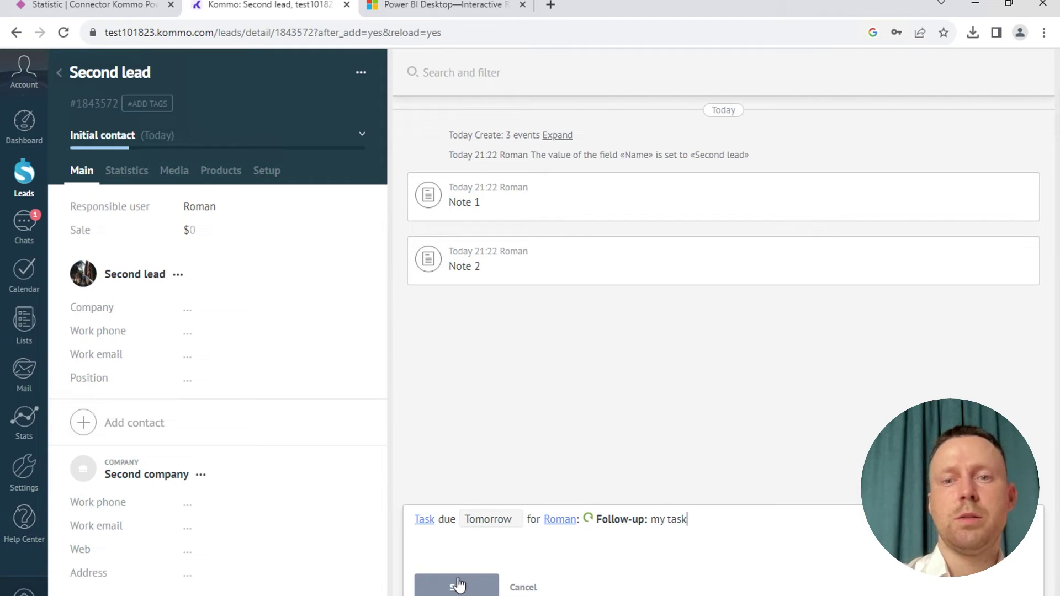
left_click(457, 584)
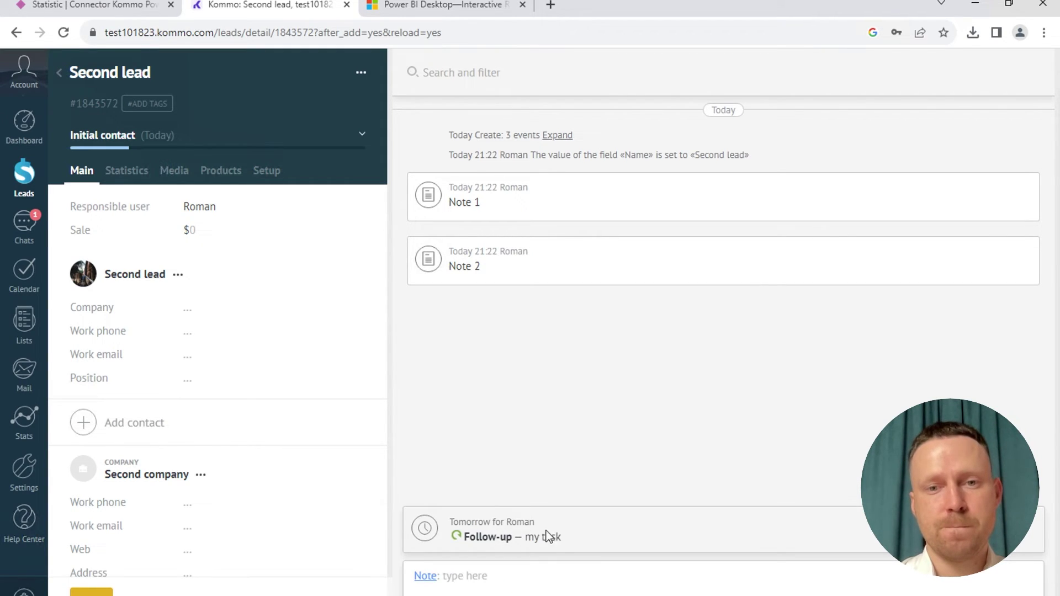
Complete the follow-up task with the result "complete" and move the Second lead to the Closed - won stage.
left_click(544, 530)
type("complete")
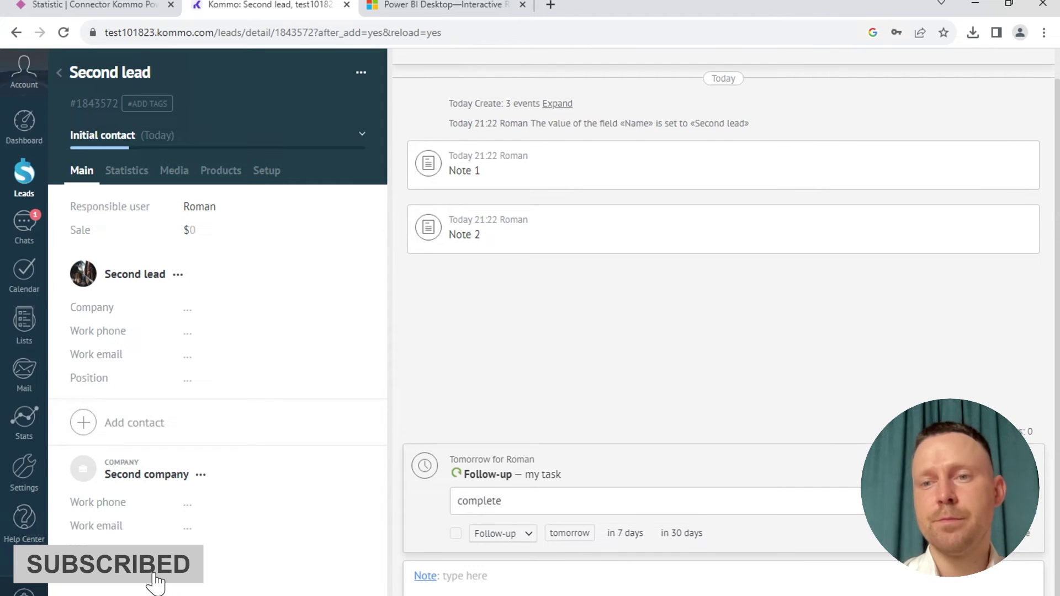
key("Return")
left_click(298, 143)
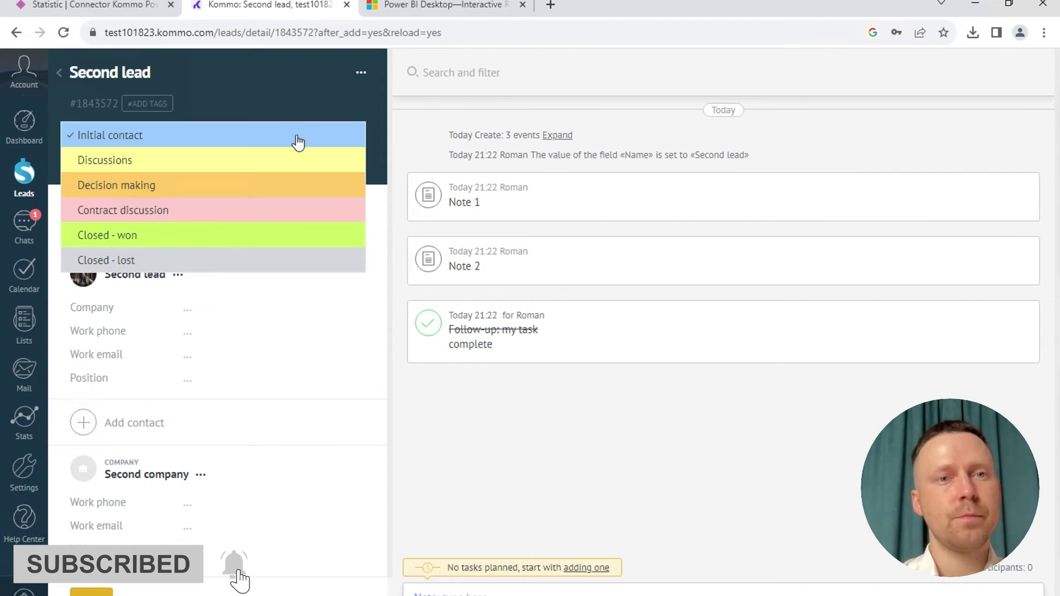
left_click(211, 236)
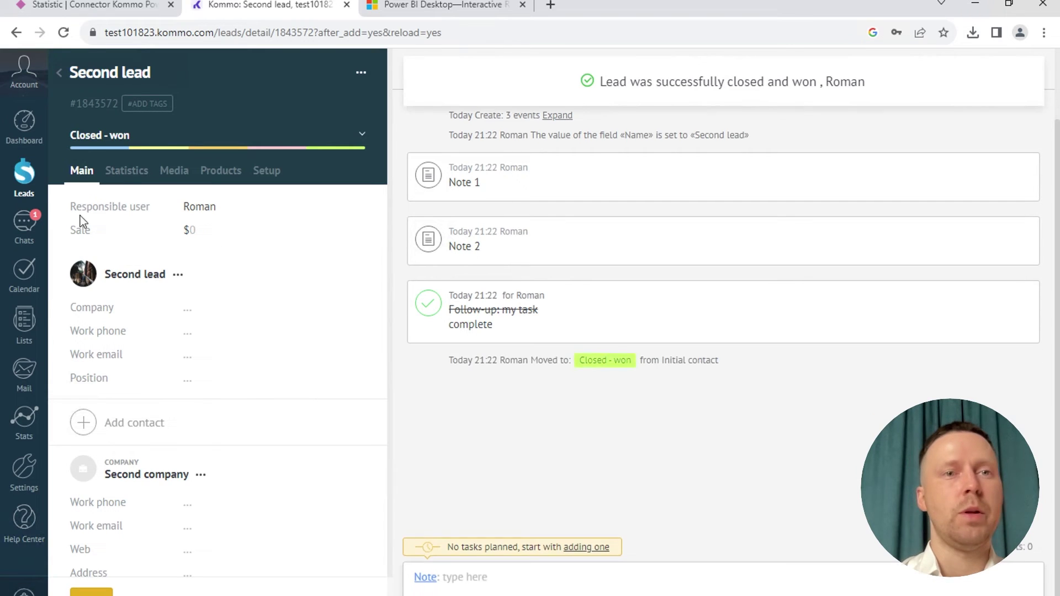
Return to the Kommo leads pipeline, switch to the Tigratika connector, and review its event and download schedule settings.
left_click(58, 72)
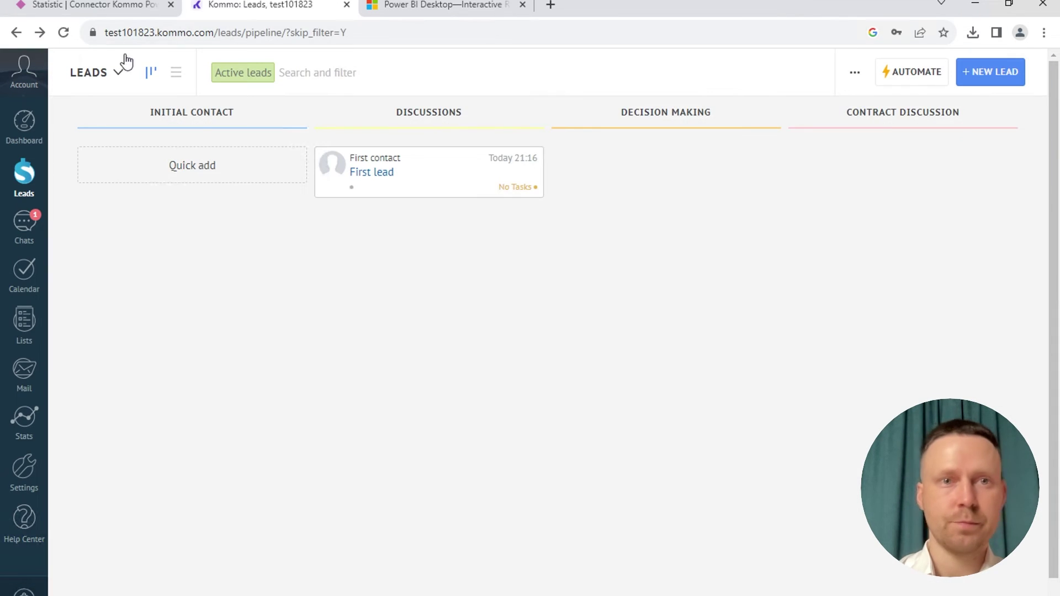
left_click(102, 14)
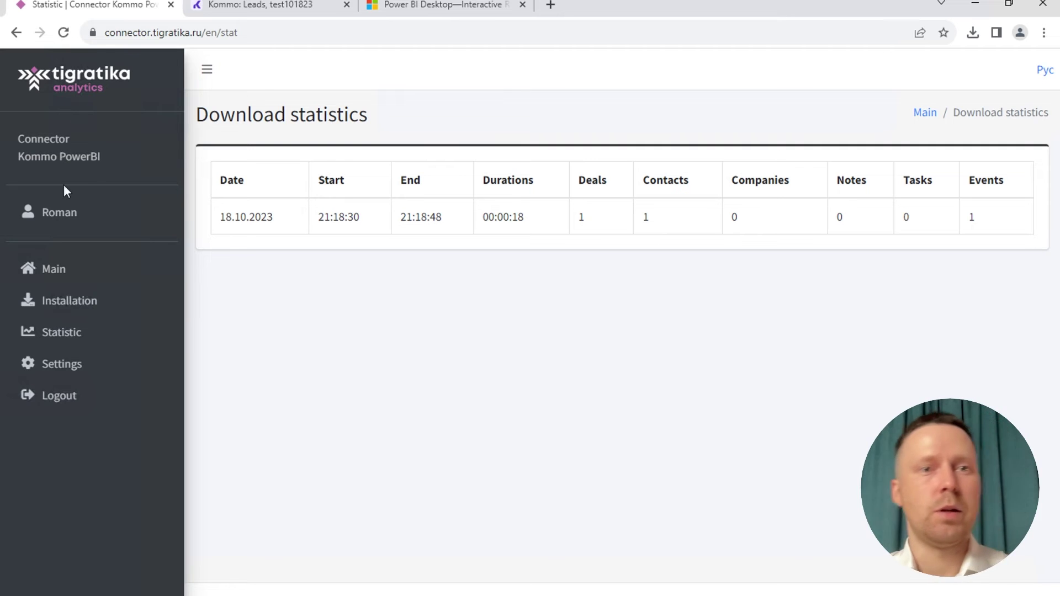
left_click(52, 270)
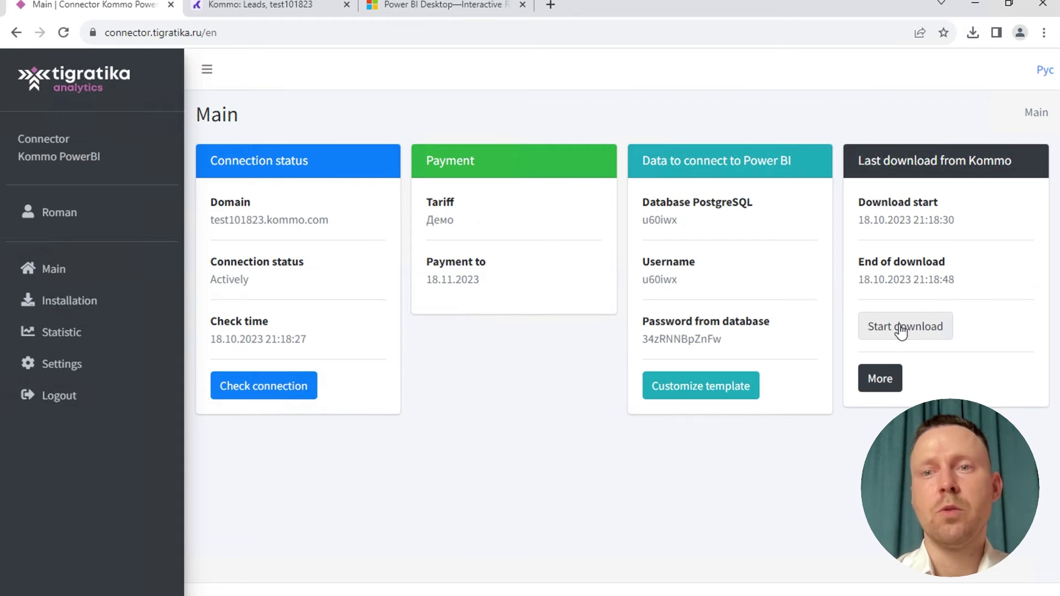
left_click(67, 364)
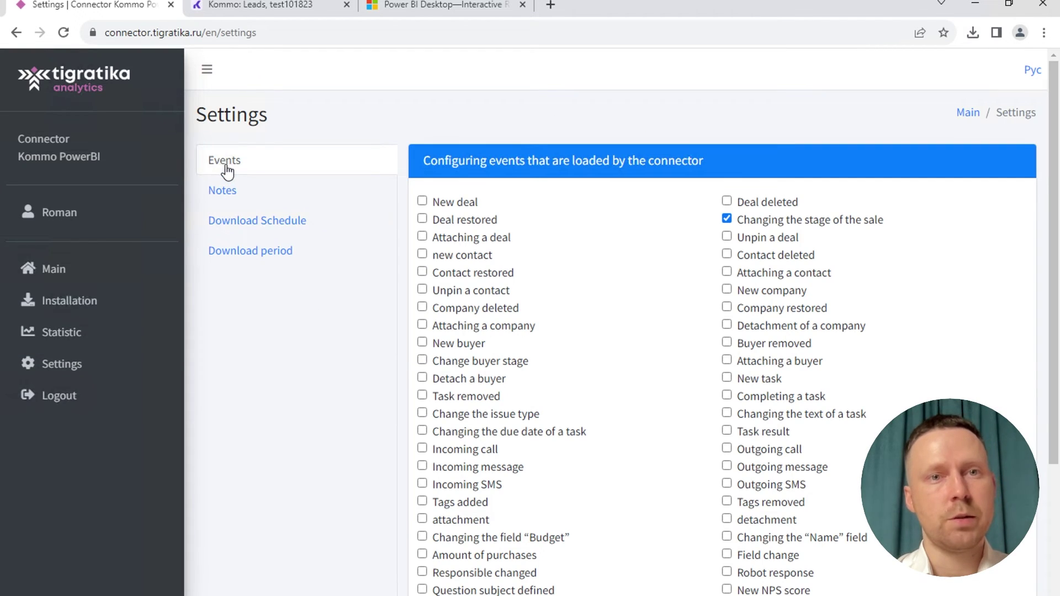
left_click(232, 226)
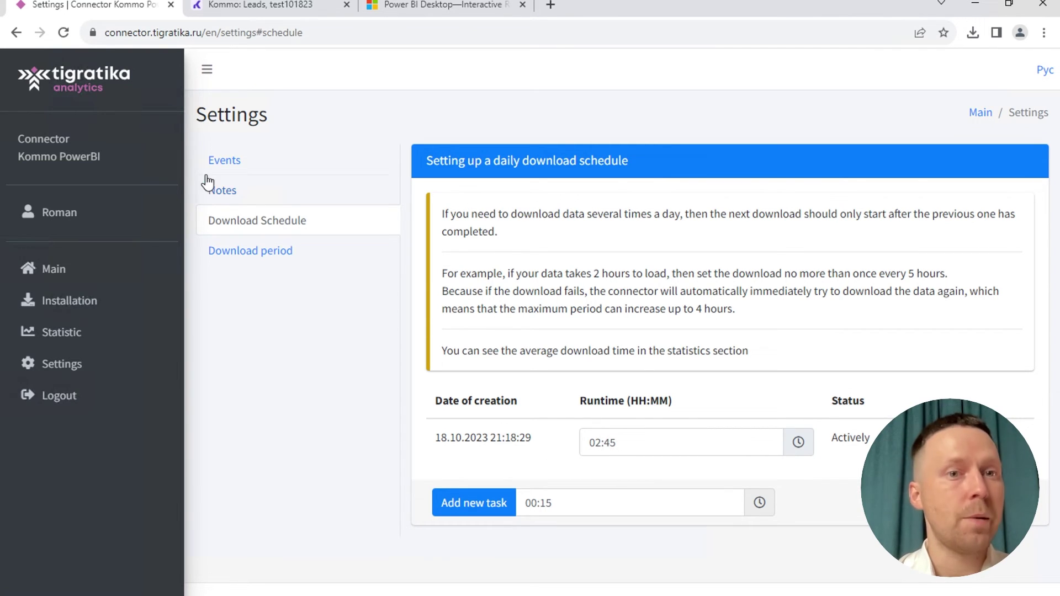
Start a new data download from Kommo on the connector's Main page and open the download statistics.
left_click(51, 275)
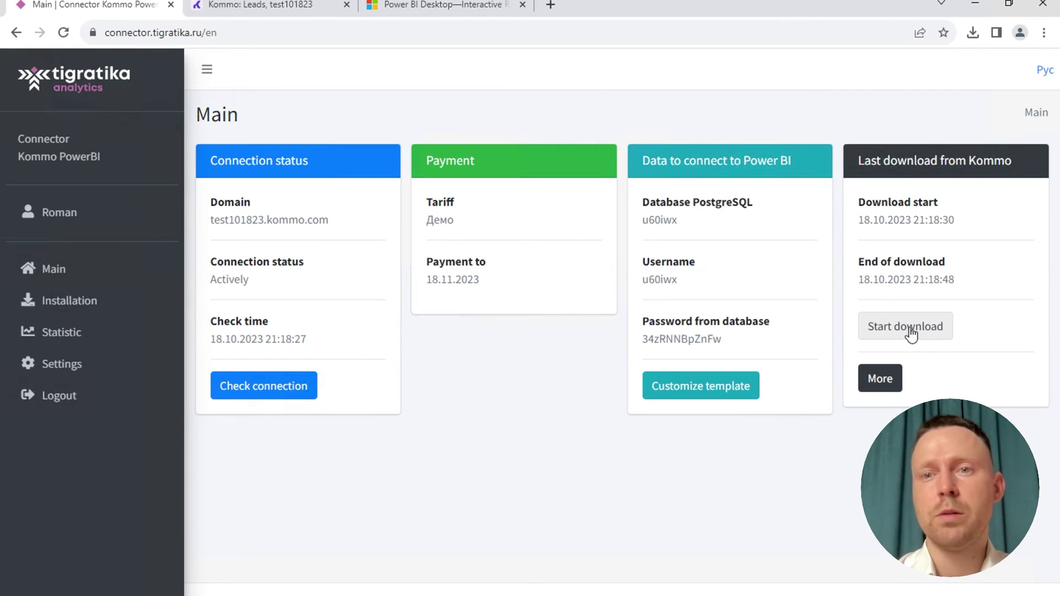
left_click(910, 331)
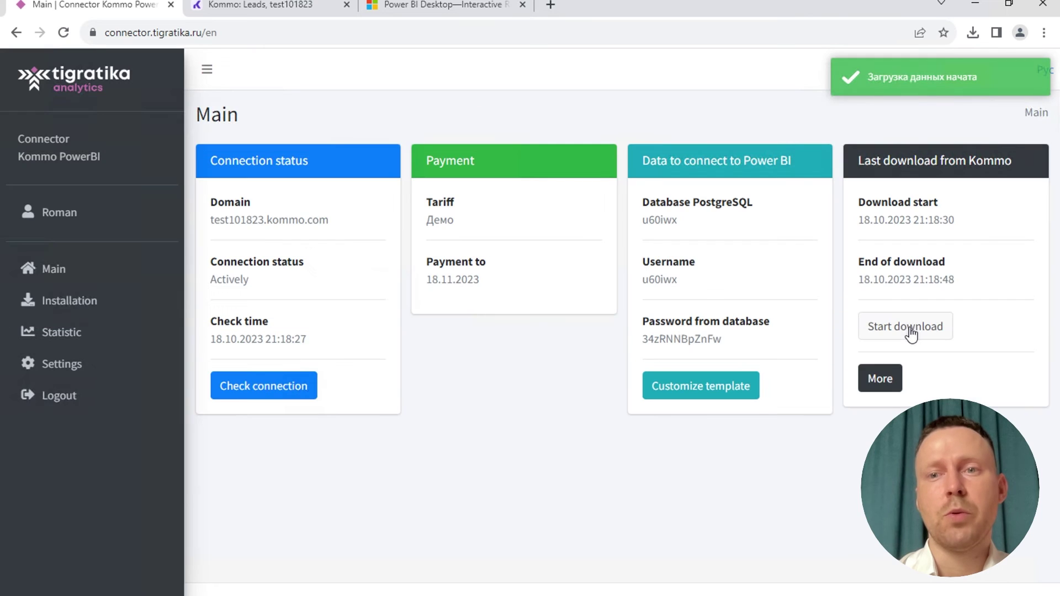
left_click(894, 377)
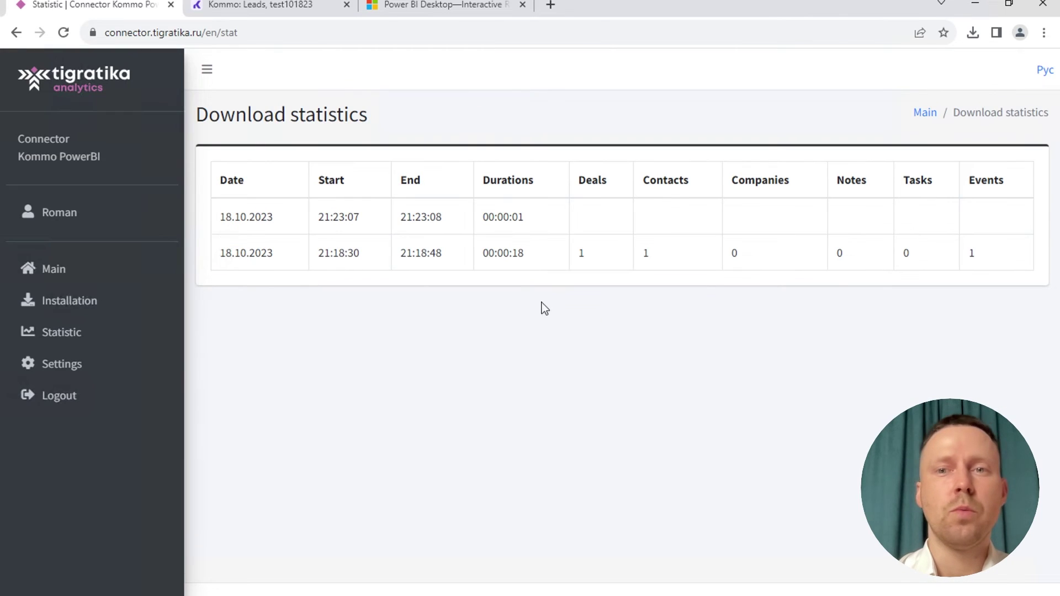
Reload the download statistics repeatedly to follow the new download until it ends.
left_click(64, 33)
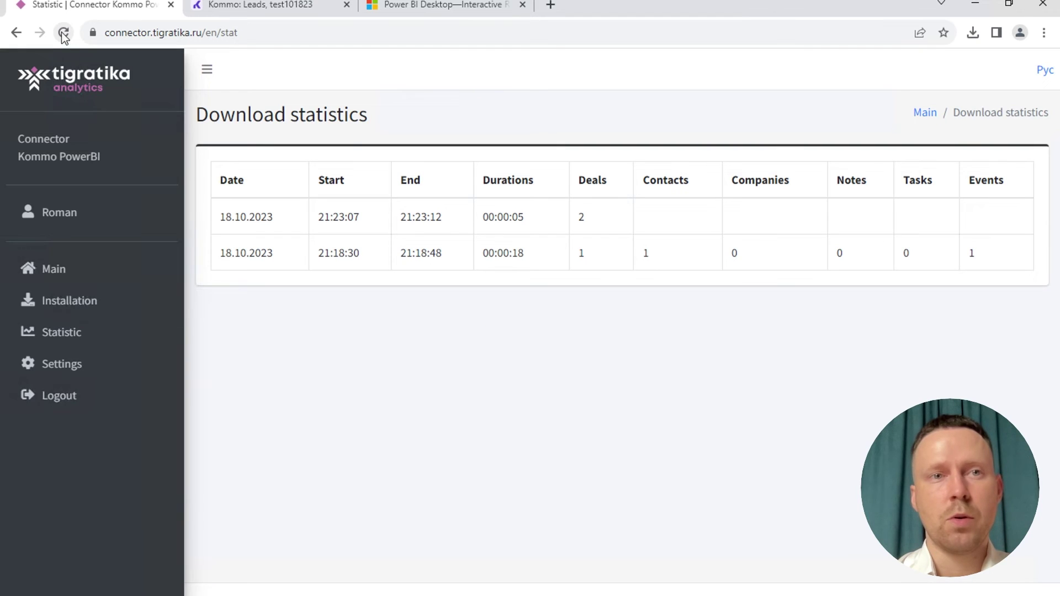
left_click(64, 34)
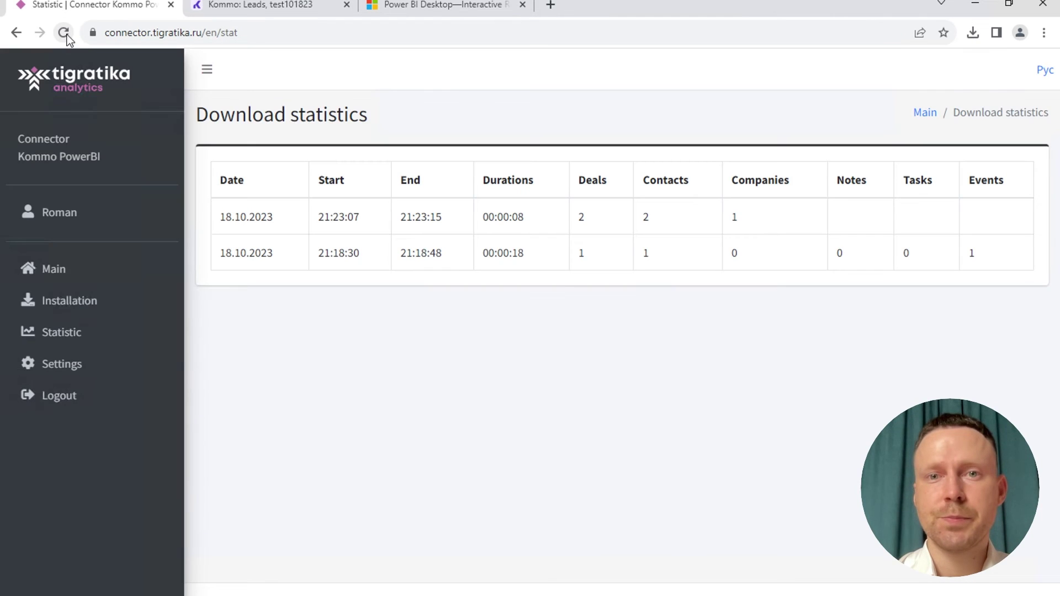
left_click(64, 34)
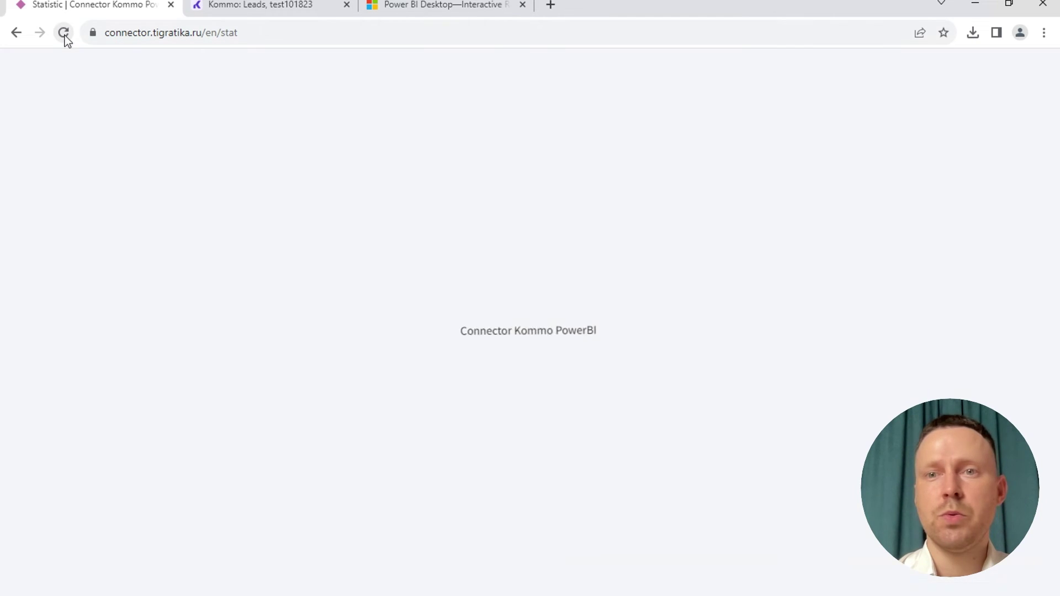
left_click(65, 34)
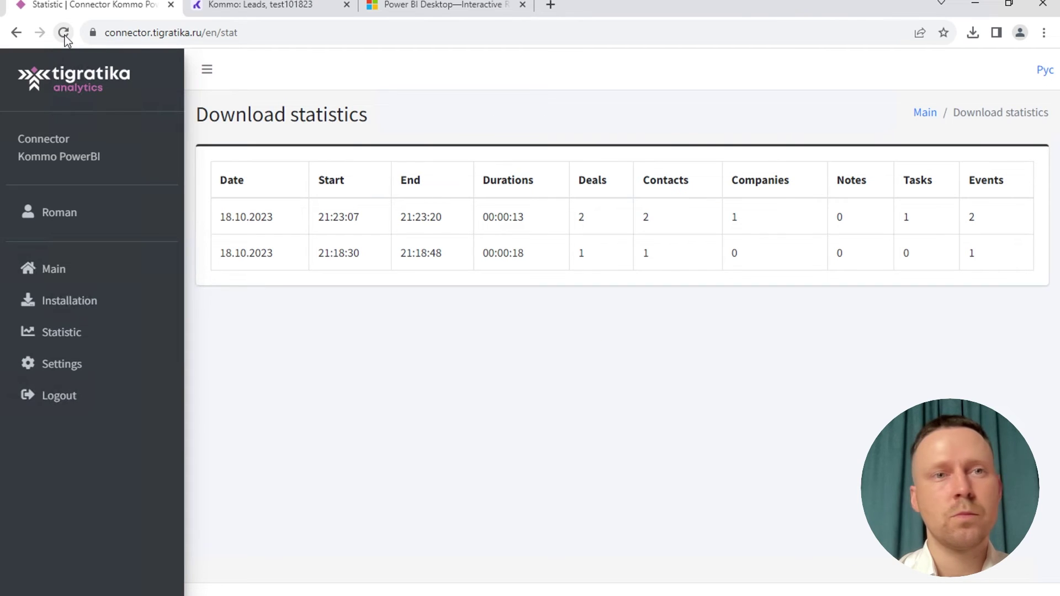
left_click(65, 34)
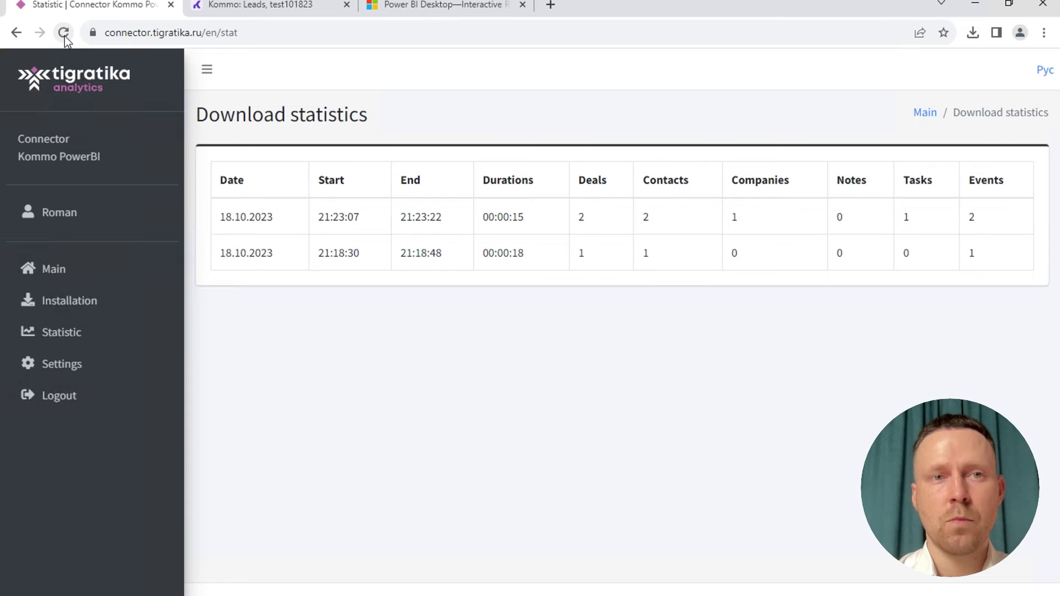
left_click(65, 35)
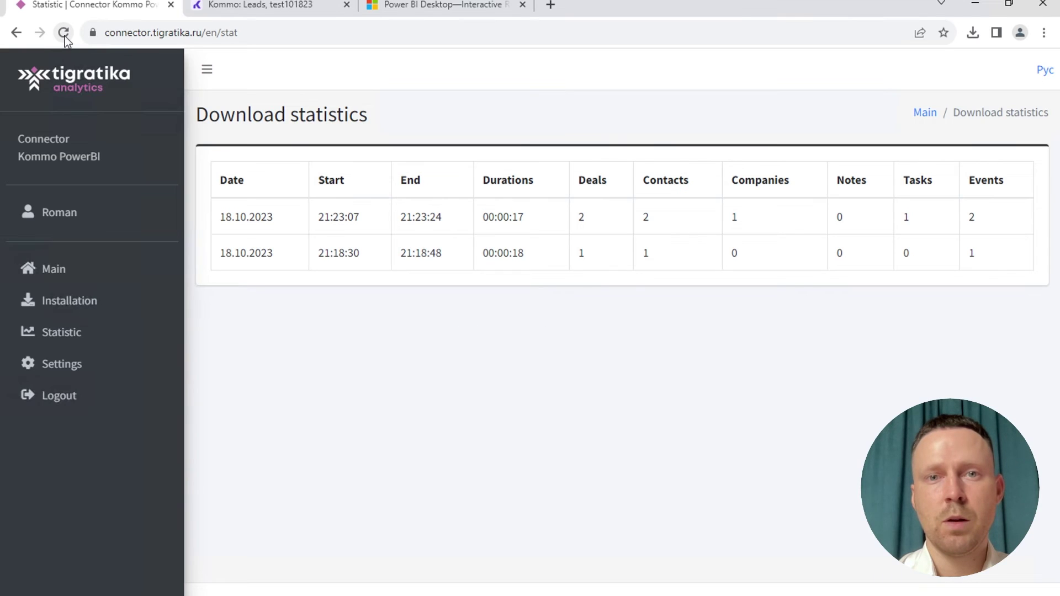
left_click(65, 34)
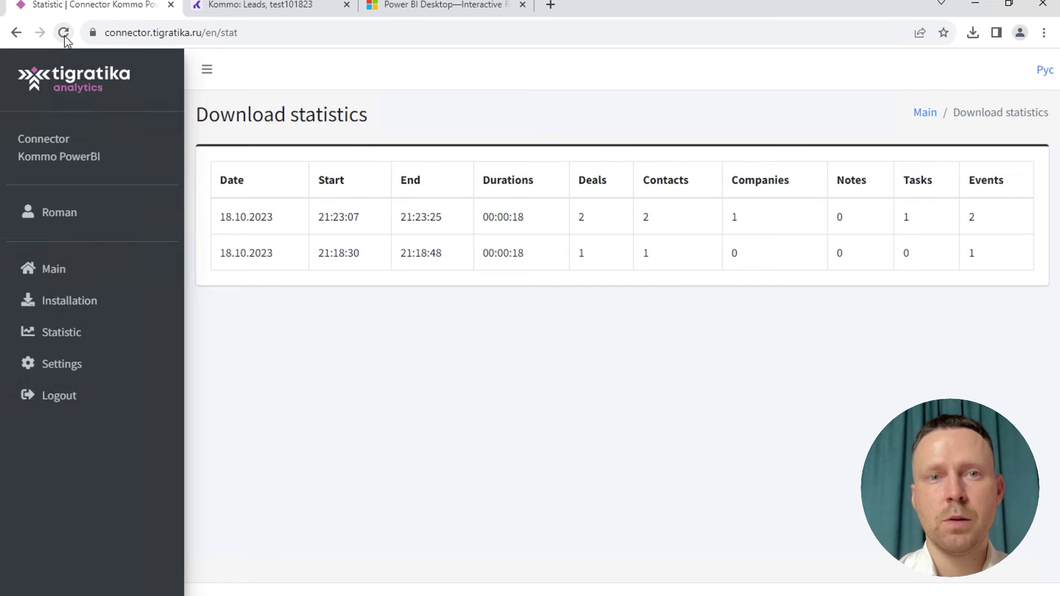
left_click(64, 34)
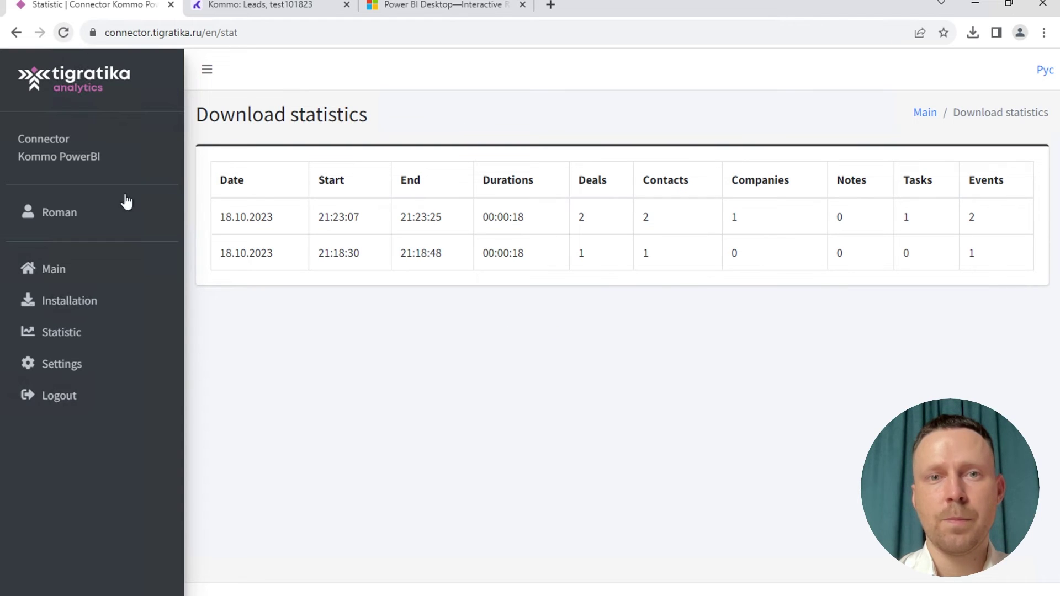
Switch to Power BI Desktop and refresh the test account report's data.
key("alt+Tab")
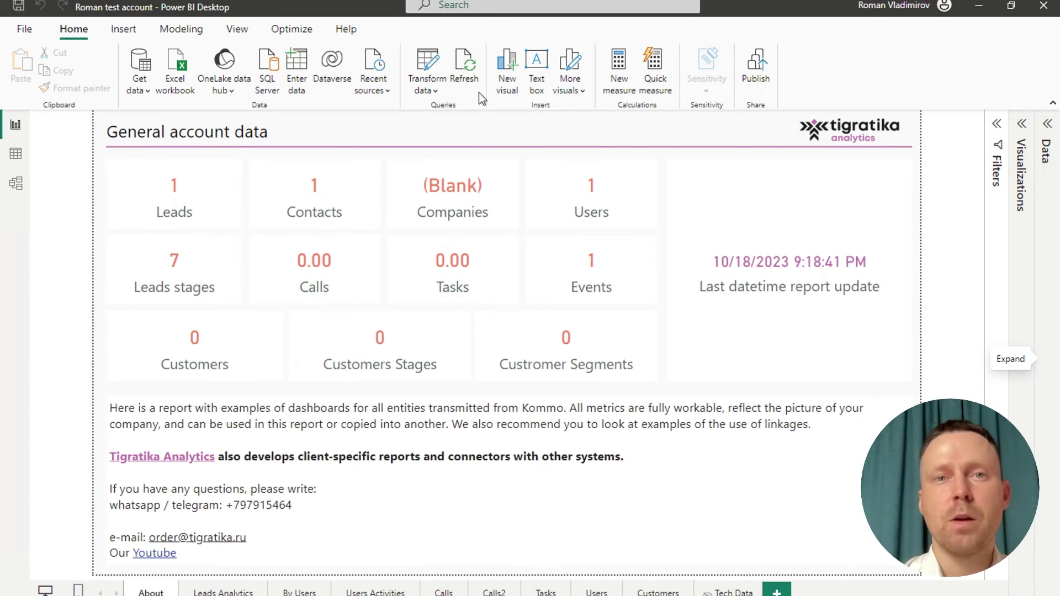
left_click(463, 71)
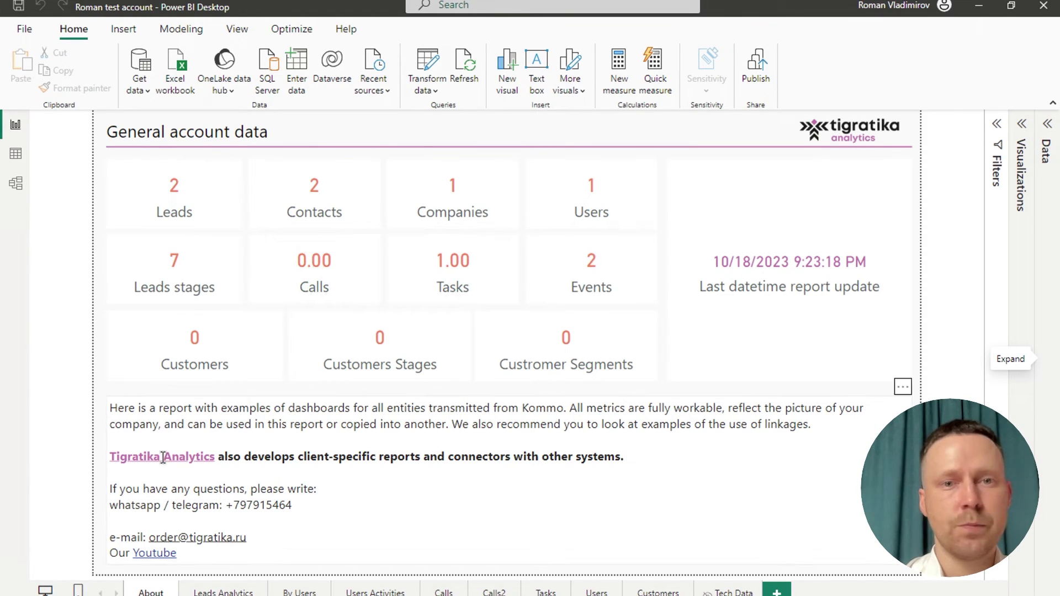
Examine the Leads Analytics page, check the Second lead's link to its Kommo card, and return to the report.
left_click(220, 592)
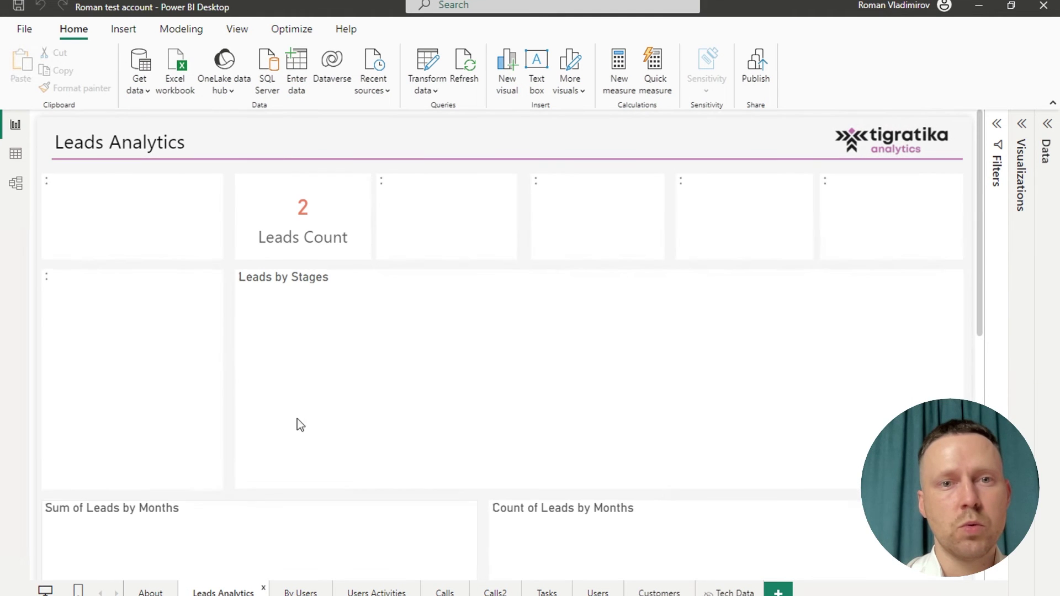
scroll(322, 396, "down", 1)
scroll(321, 396, "down", 7)
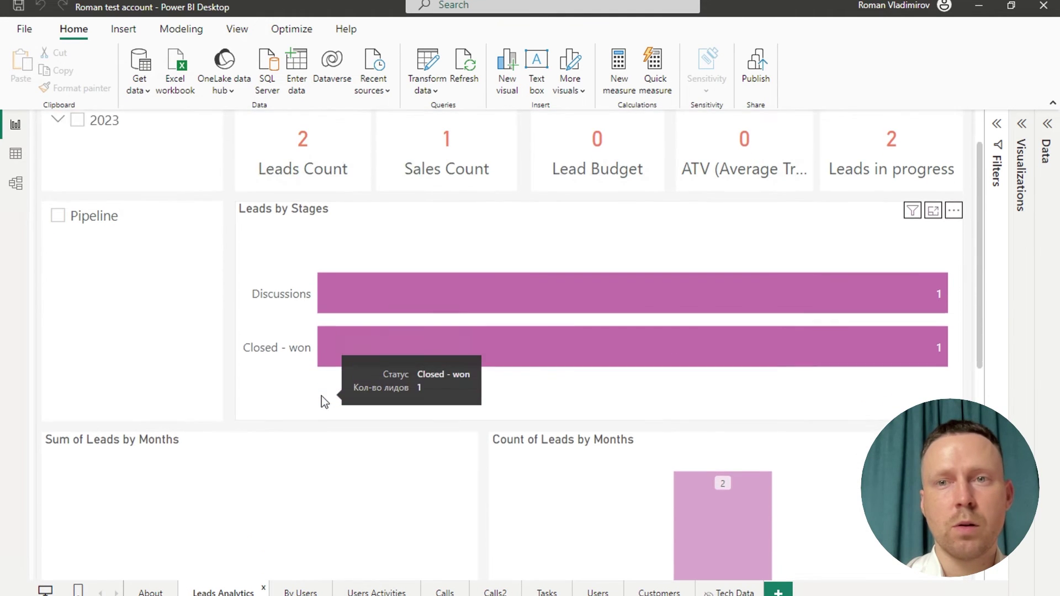
scroll(321, 396, "up", 1)
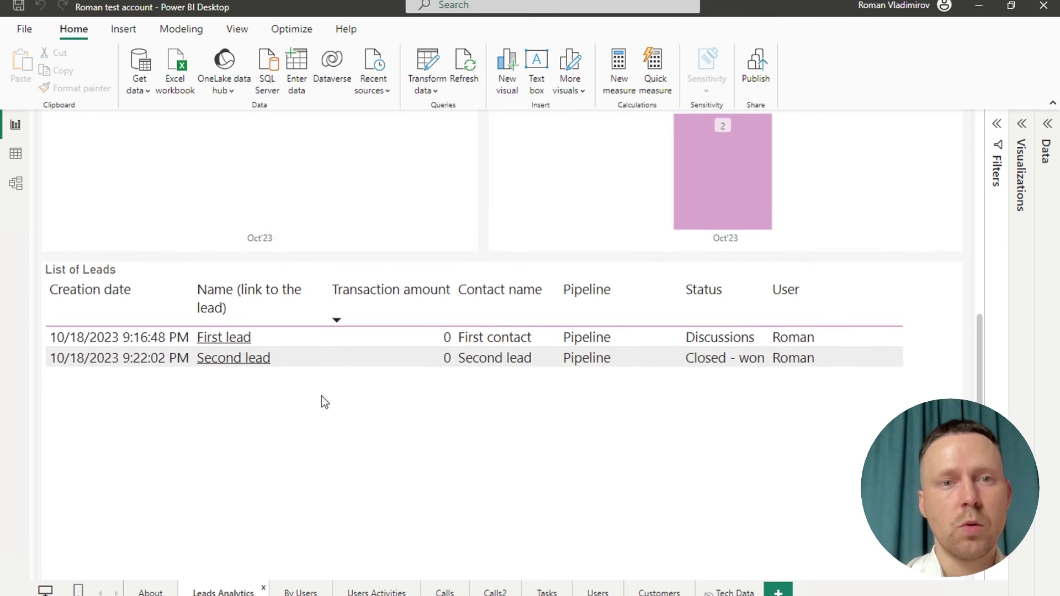
left_click(233, 360)
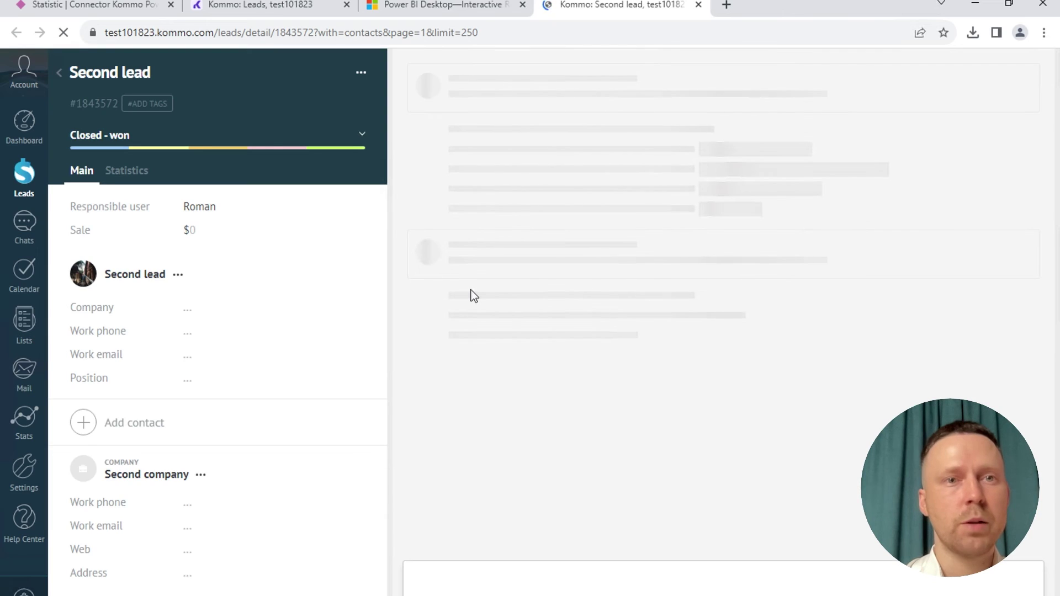
left_click(699, 6)
left_click(975, 5)
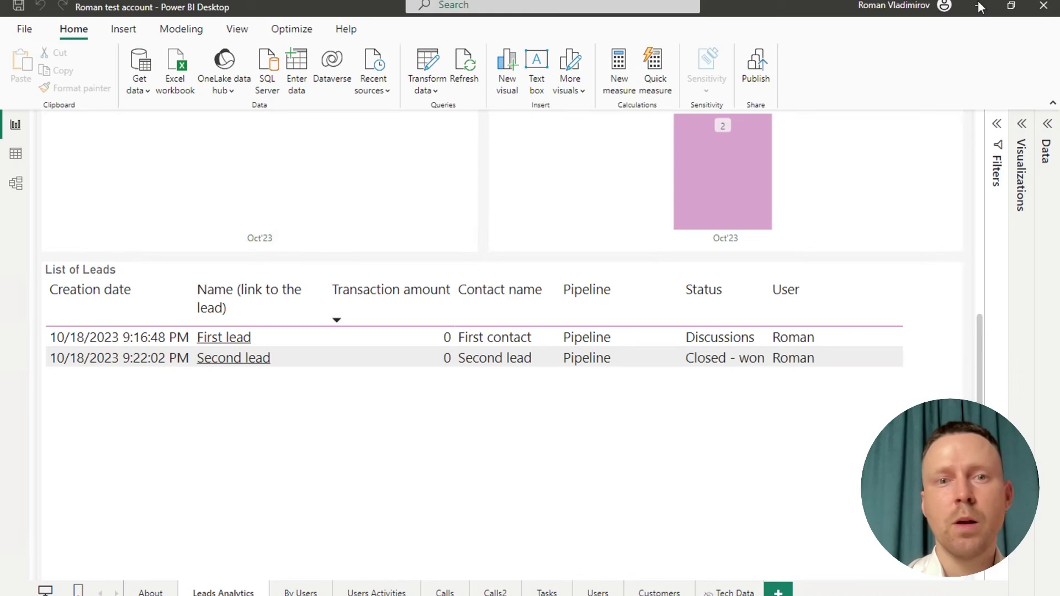
Show the By Users page and expand the Filters and Visualizations panes beside the report.
left_click(301, 592)
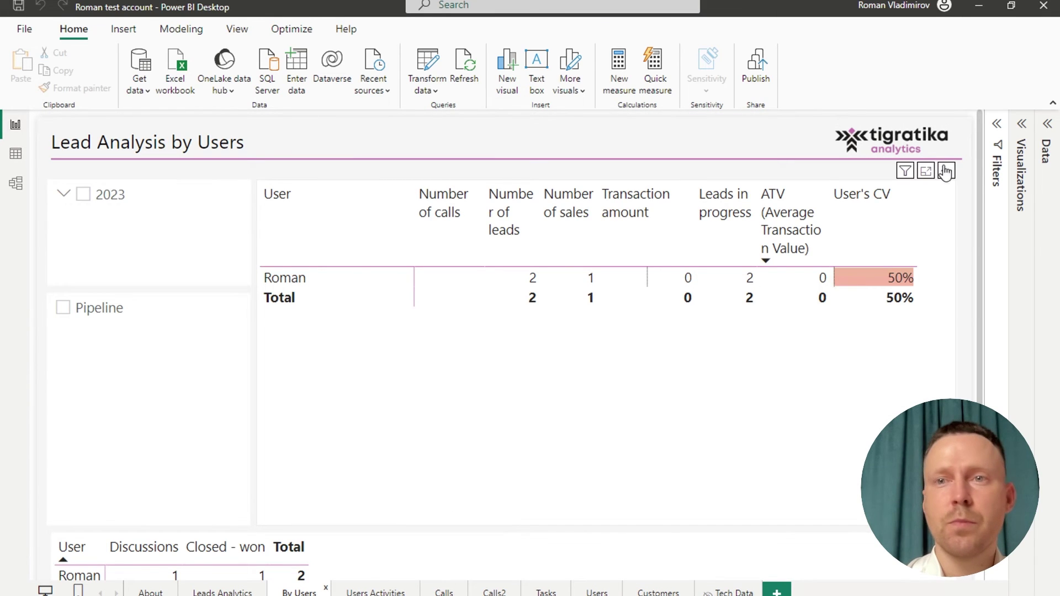
left_click(994, 135)
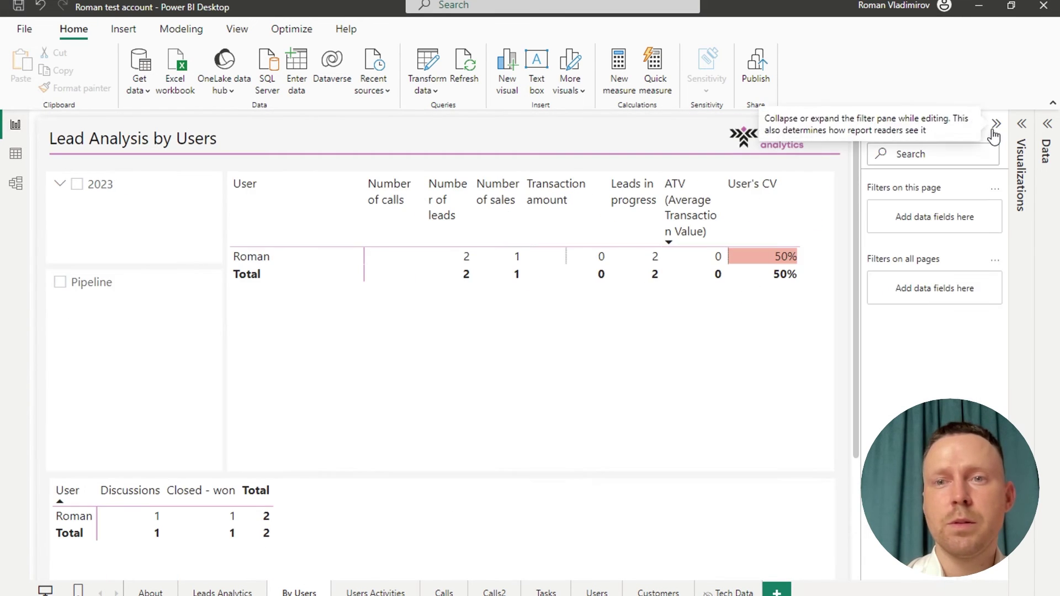
left_click(1021, 123)
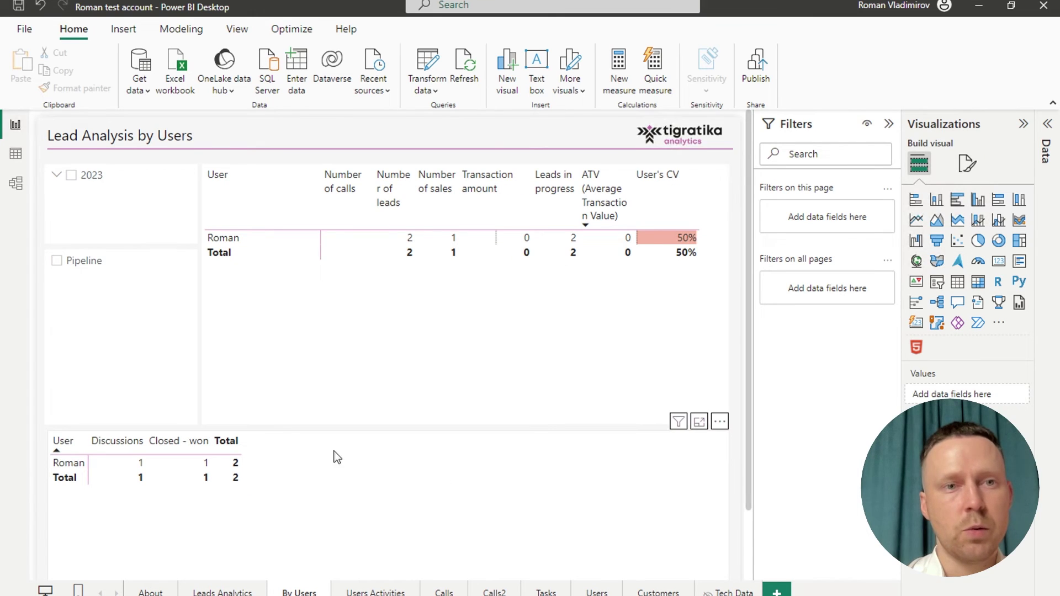
scroll(336, 457, "down", 1)
Review the Users Activities, Calls, Calls2, Tasks and Users pages of the report.
left_click(375, 592)
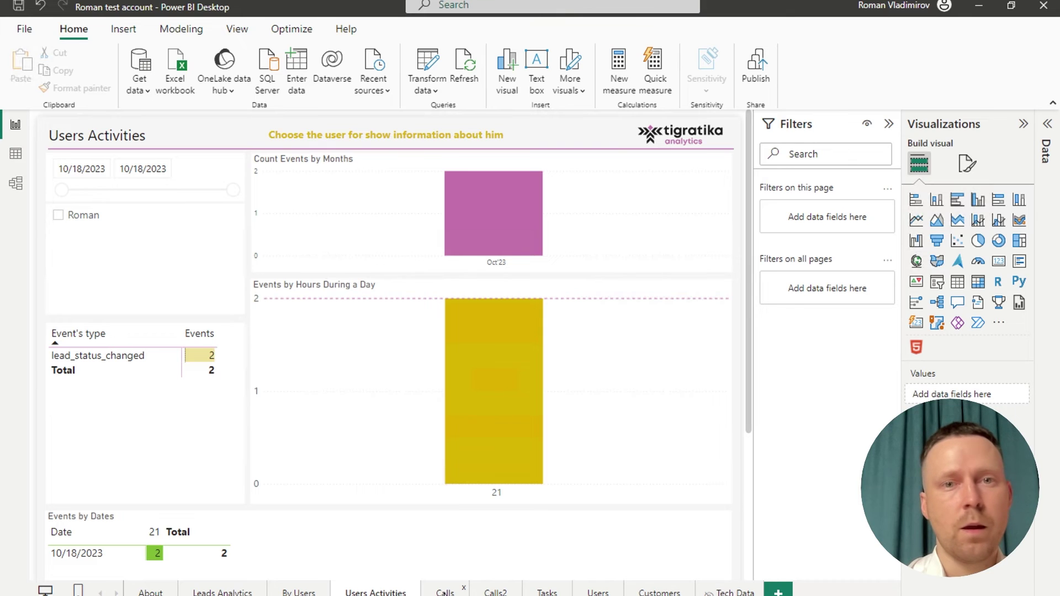
left_click(444, 592)
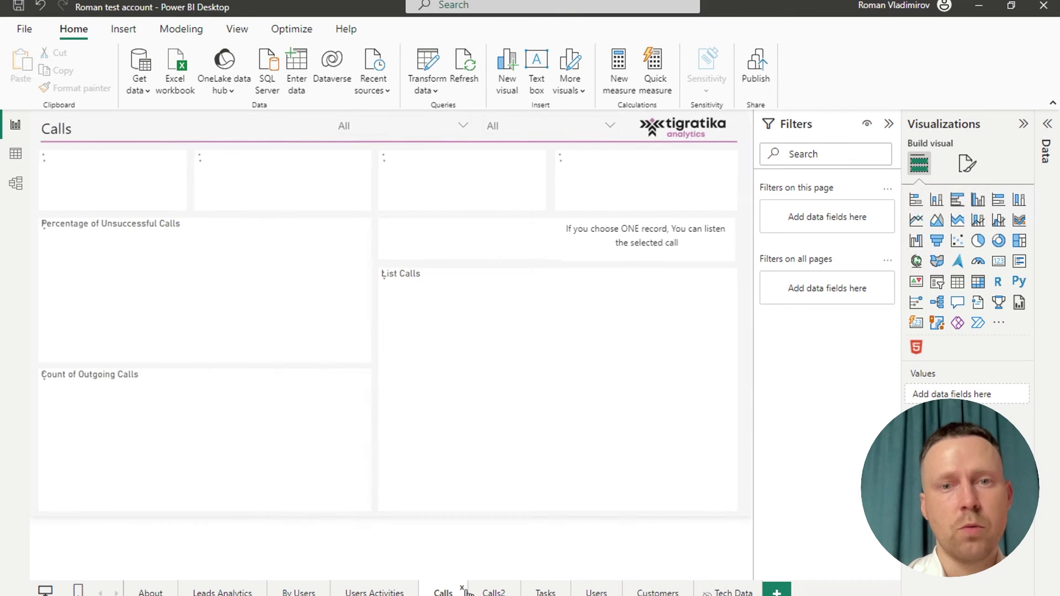
left_click(493, 593)
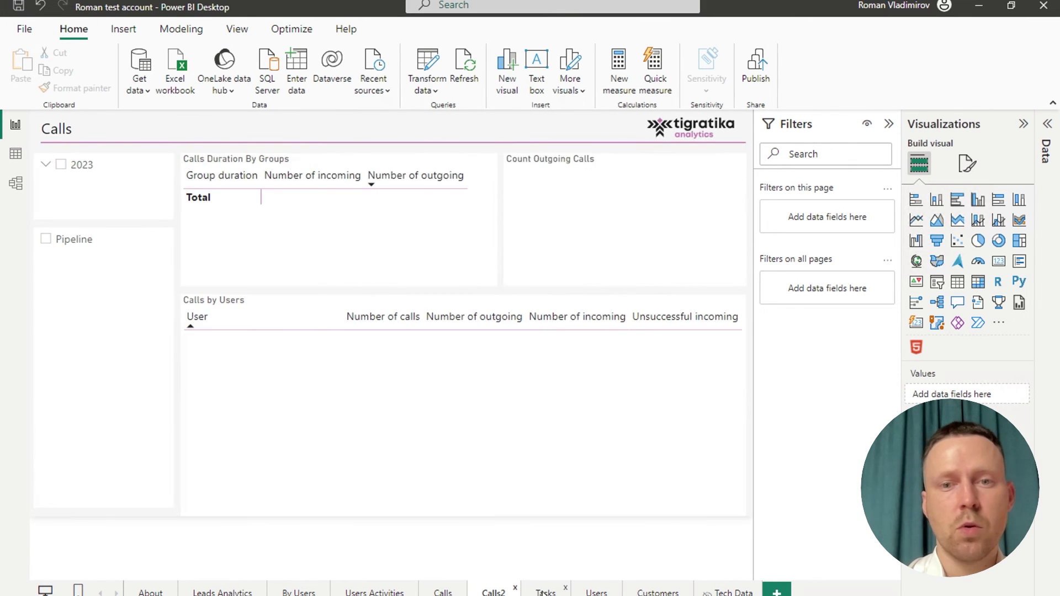
left_click(543, 592)
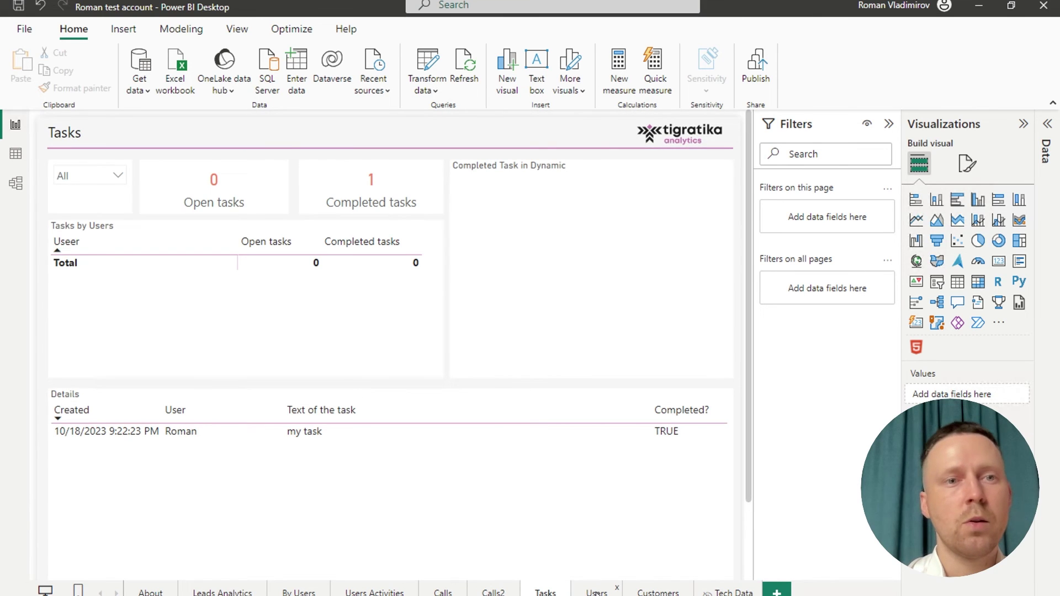
left_click(596, 592)
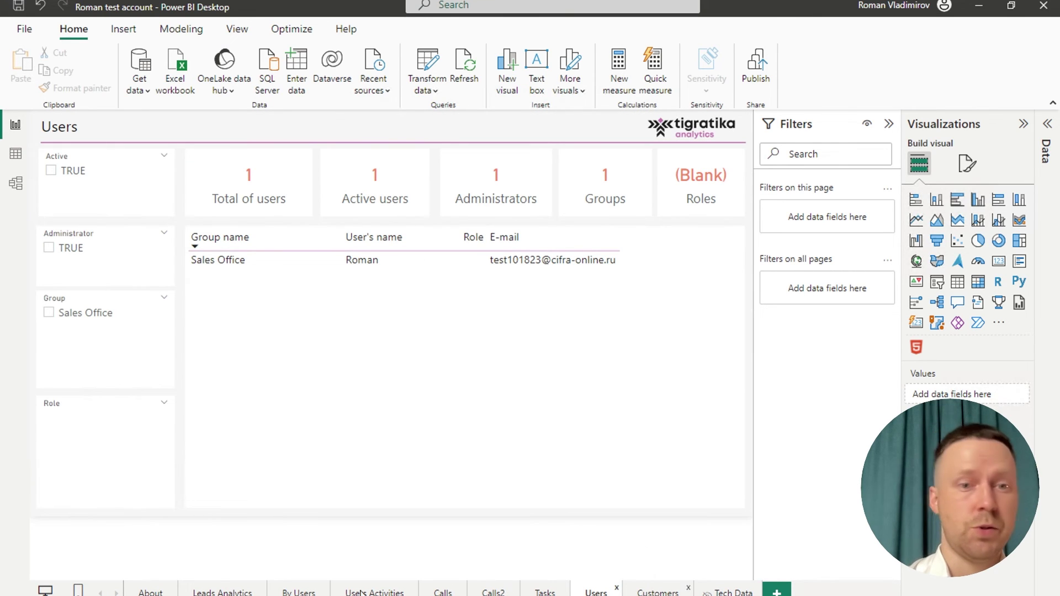
Revisit the About page, and examine the Leads Analytics page with 2023 expanded in its date filter.
left_click(144, 593)
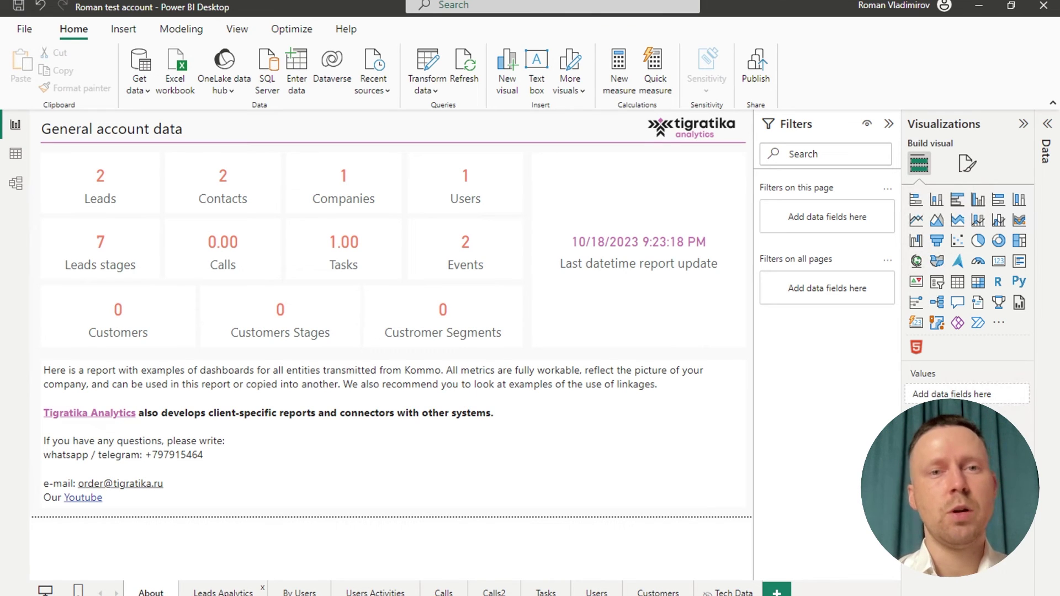
left_click(223, 593)
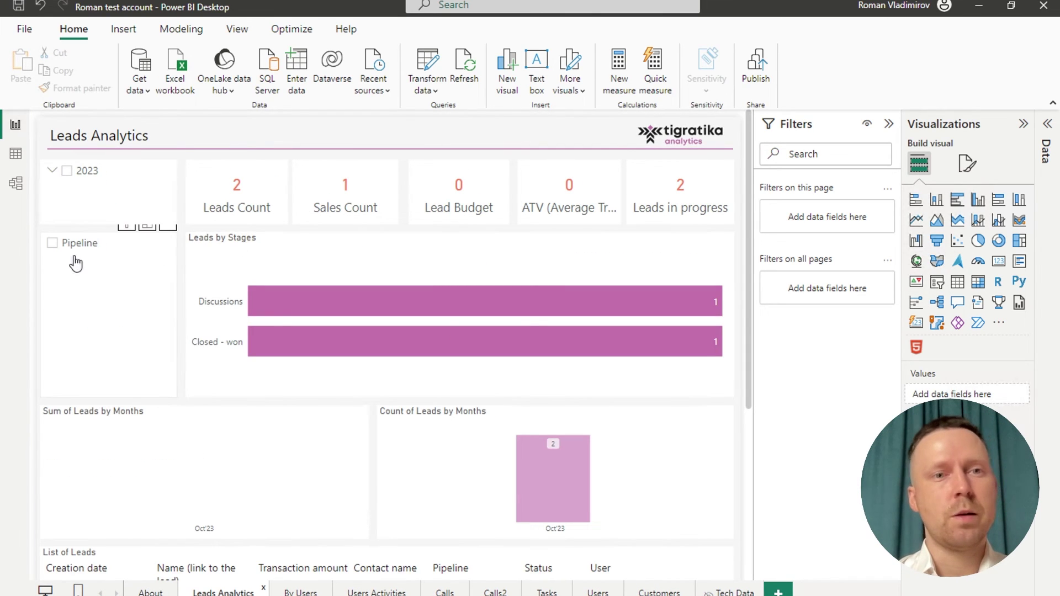
left_click(52, 171)
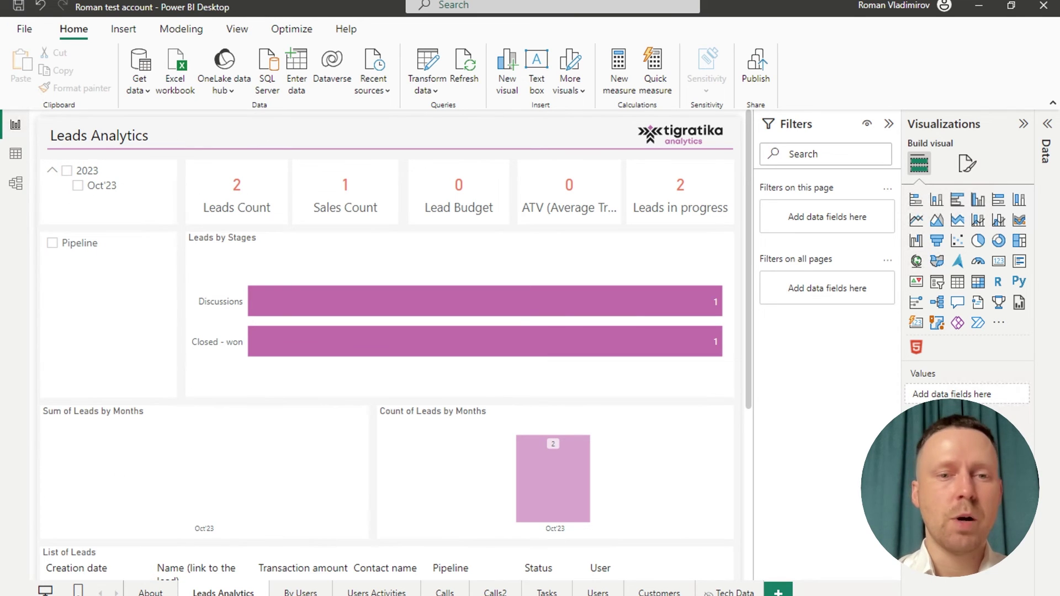
scroll(387, 512, "down", 5)
scroll(388, 512, "up", 2)
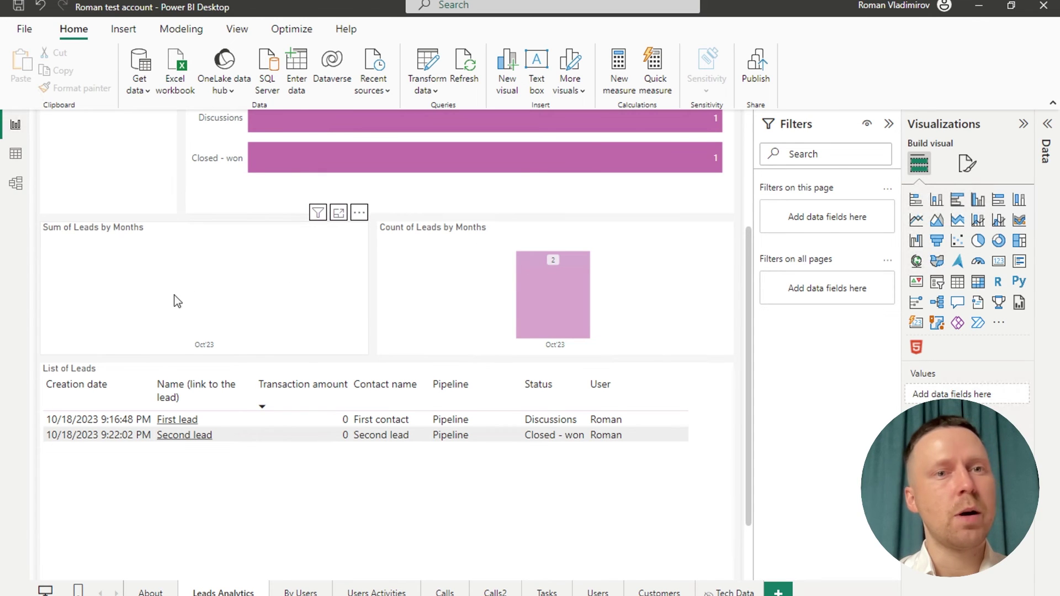
scroll(174, 296, "up", 4)
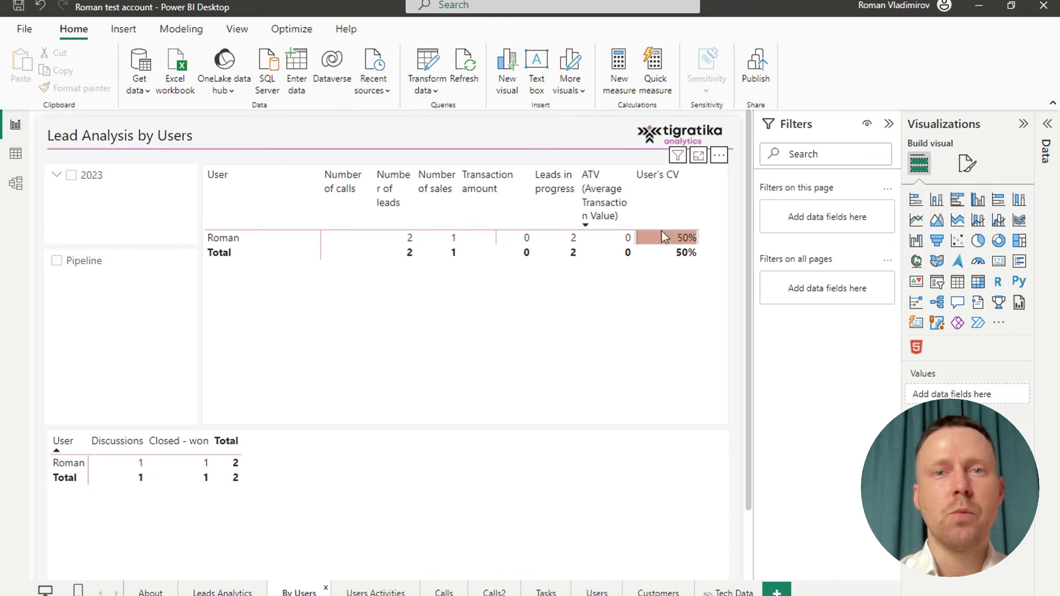
Examine the event charts on the Users Activities page and switch back to the Chrome window.
left_click(375, 593)
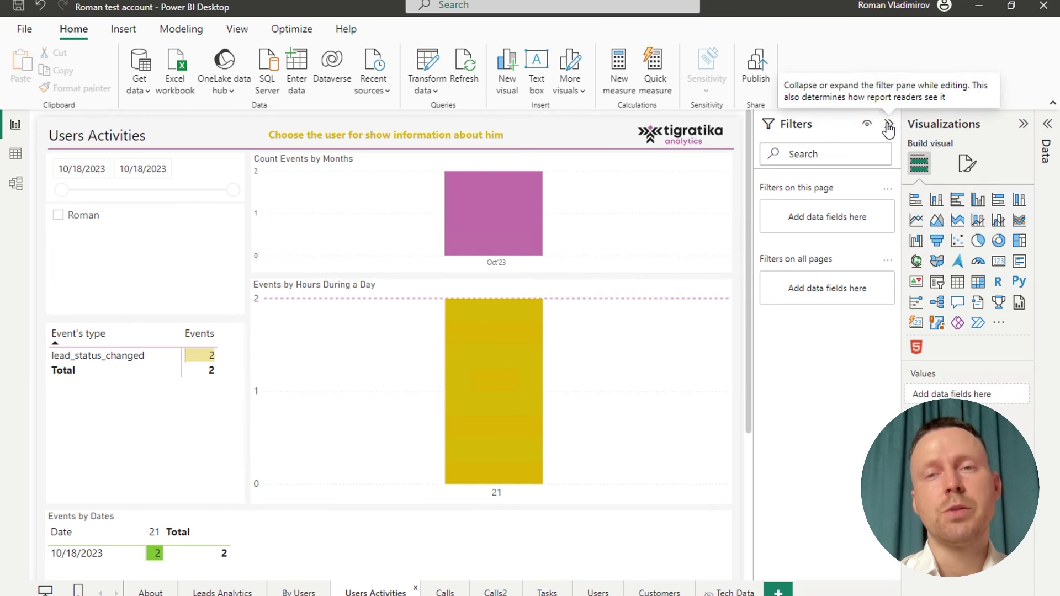
mouse_move(721, 287)
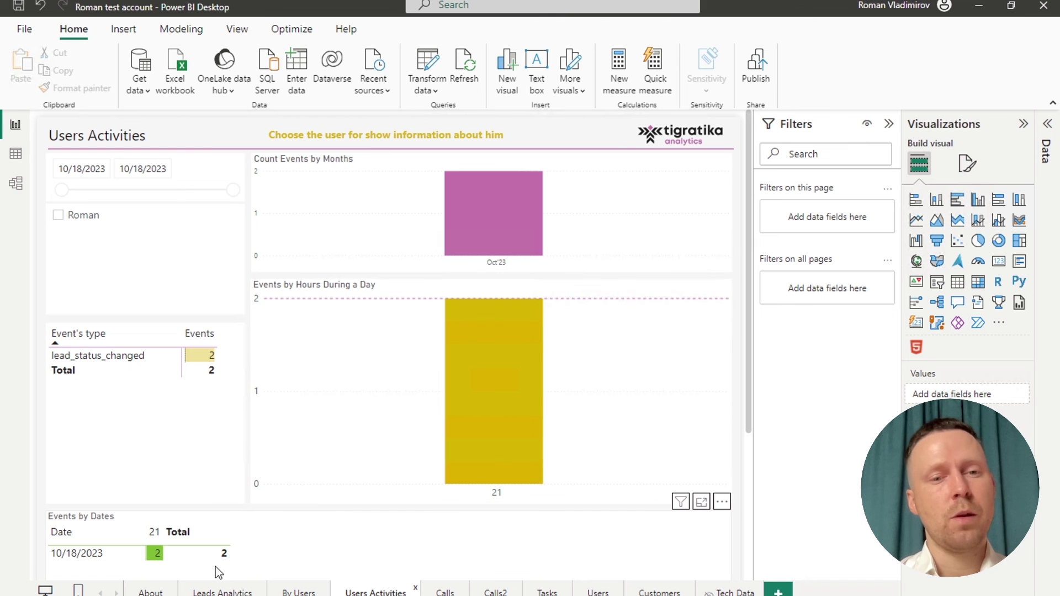
mouse_move(197, 595)
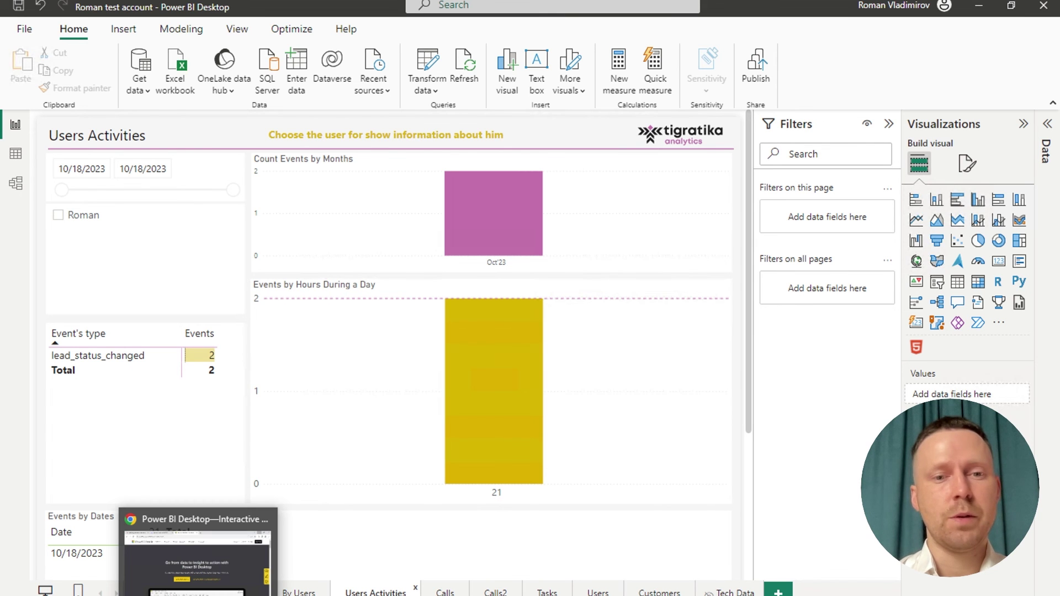